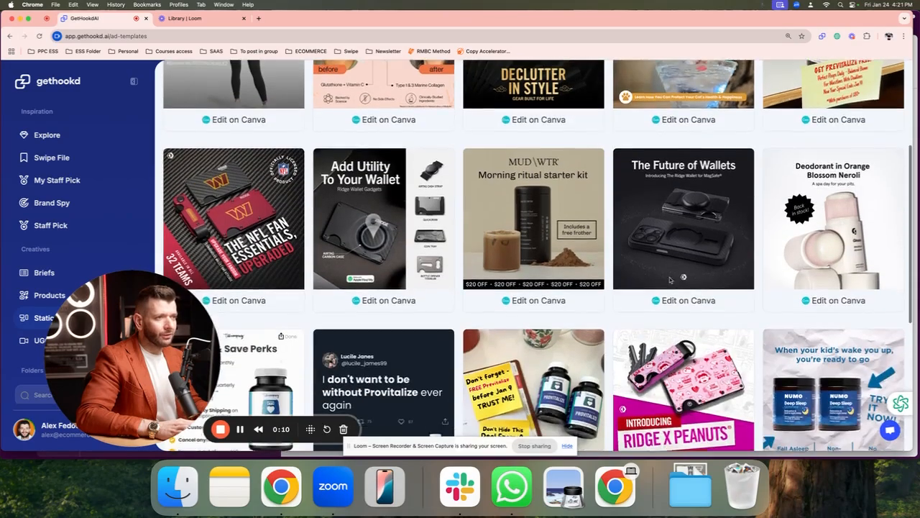
Step: Browse the static ad templates and start a new Canva design from the "You smiled at your gym crush 2,498 times" template
{"action": "scroll", "coordinate": [772, 295], "scroll_direction": "up", "scroll_amount": 3}
{"action": "mouse_move", "coordinate": [137, 347]}
{"action": "left_mouse_down"}
{"action": "mouse_move", "coordinate": [248, 342]}
{"action": "mouse_move", "coordinate": [243, 364]}
{"action": "mouse_move", "coordinate": [130, 335]}
{"action": "left_mouse_up"}
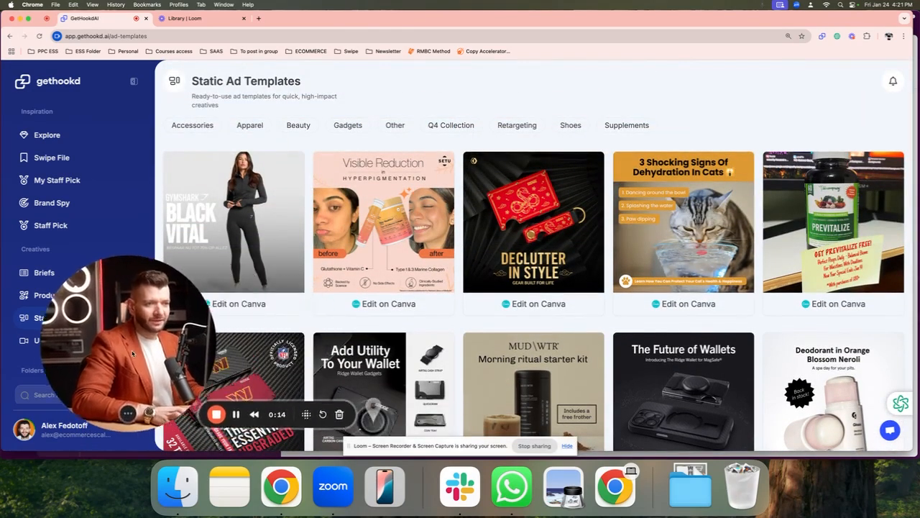
{"action": "scroll", "coordinate": [579, 239], "scroll_direction": "down", "scroll_amount": 10}
{"action": "scroll", "coordinate": [579, 239], "scroll_direction": "down", "scroll_amount": 5}
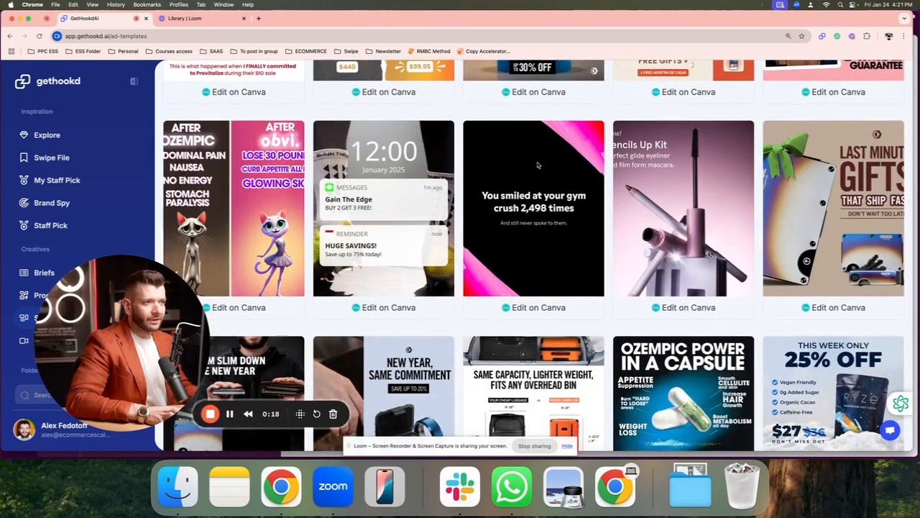
{"action": "left_click", "coordinate": [532, 307]}
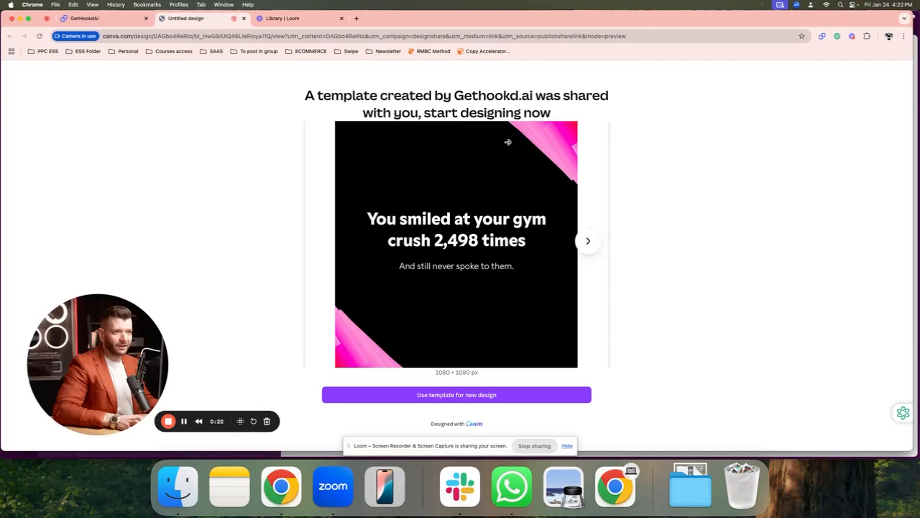
{"action": "left_click", "coordinate": [448, 395]}
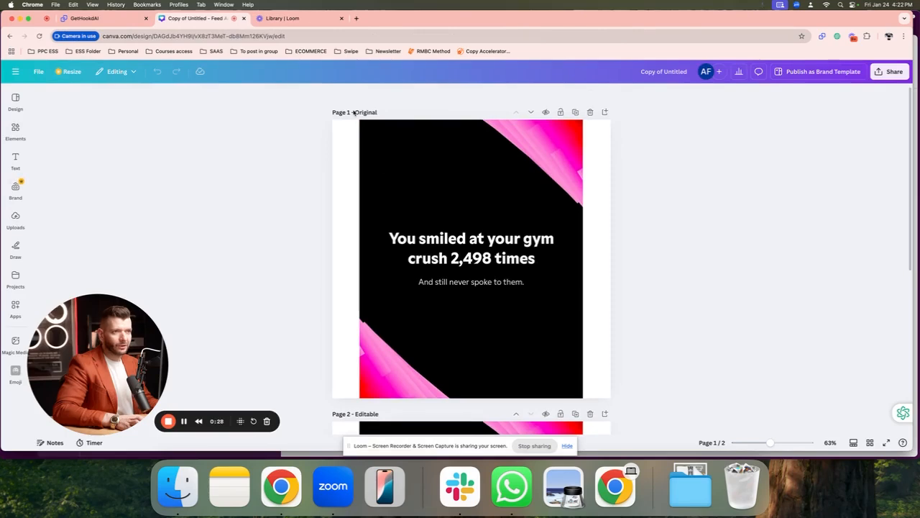
Step: Compare the original and editable pages, checking the headline and background image on page 2
{"action": "scroll", "coordinate": [433, 300], "scroll_direction": "down", "scroll_amount": 5}
{"action": "scroll", "coordinate": [462, 171], "scroll_direction": "up", "scroll_amount": 5}
{"action": "scroll", "coordinate": [464, 190], "scroll_direction": "down", "scroll_amount": 5}
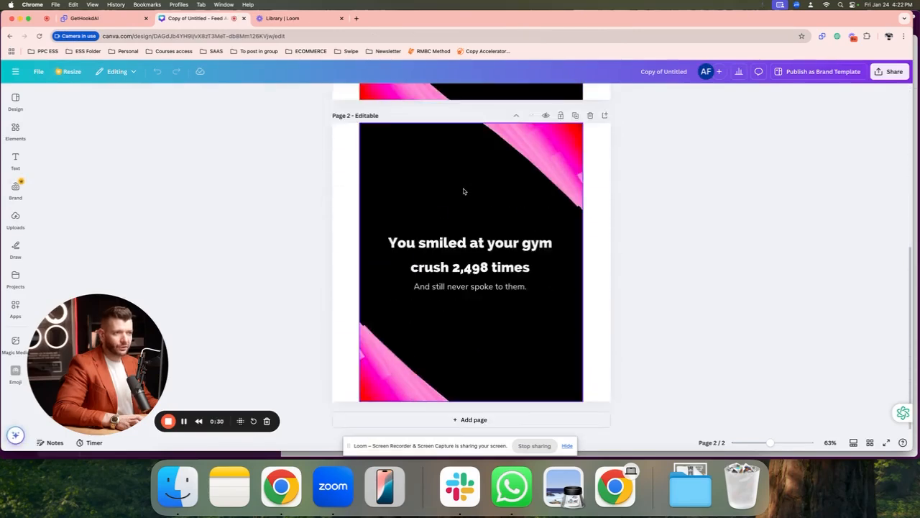
{"action": "double_click", "coordinate": [451, 249]}
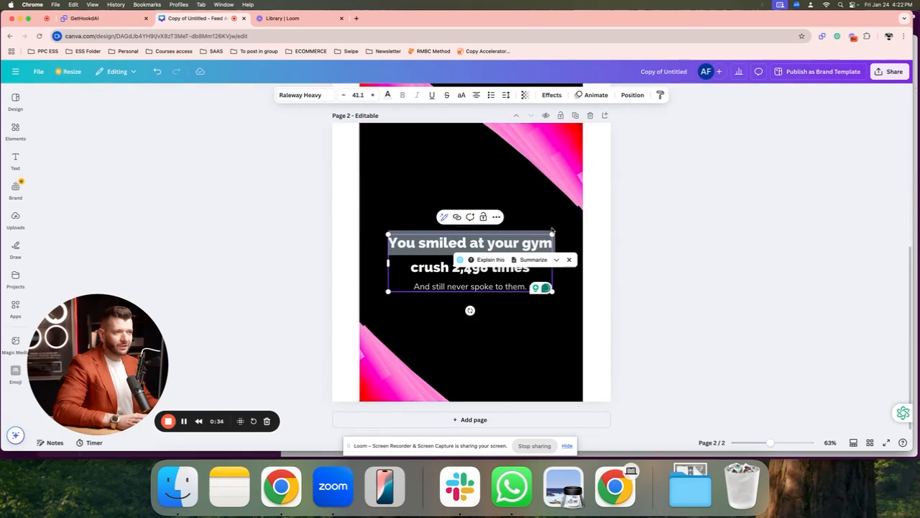
{"action": "left_click", "coordinate": [523, 168]}
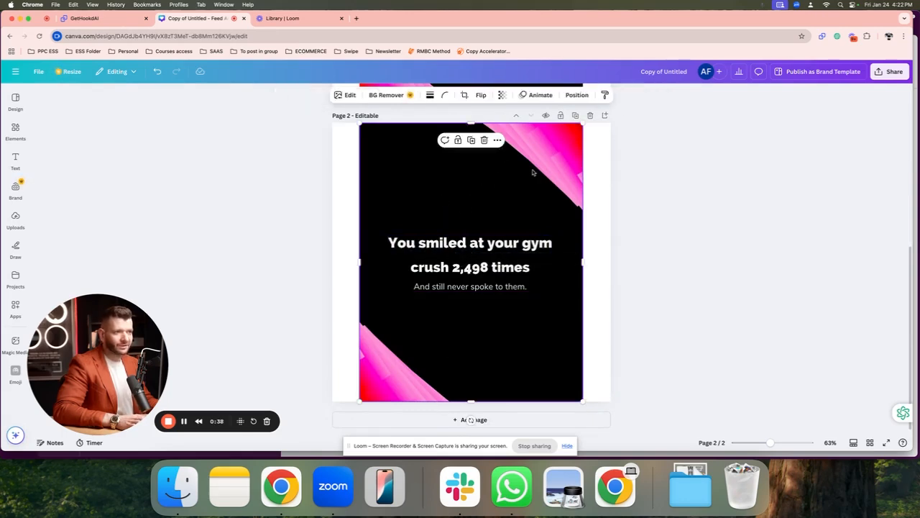
{"action": "left_click", "coordinate": [623, 177]}
{"action": "left_click", "coordinate": [15, 162]}
{"action": "left_click", "coordinate": [10, 137]}
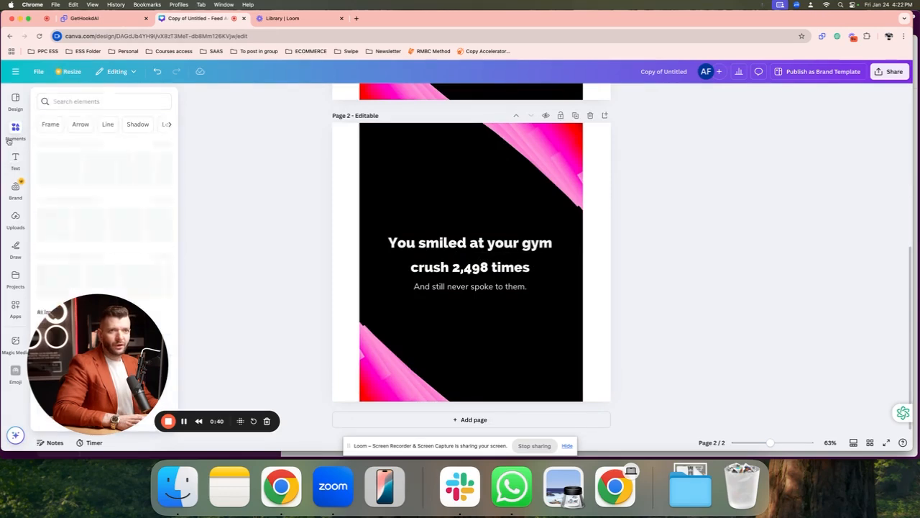
{"action": "left_click", "coordinate": [14, 102]}
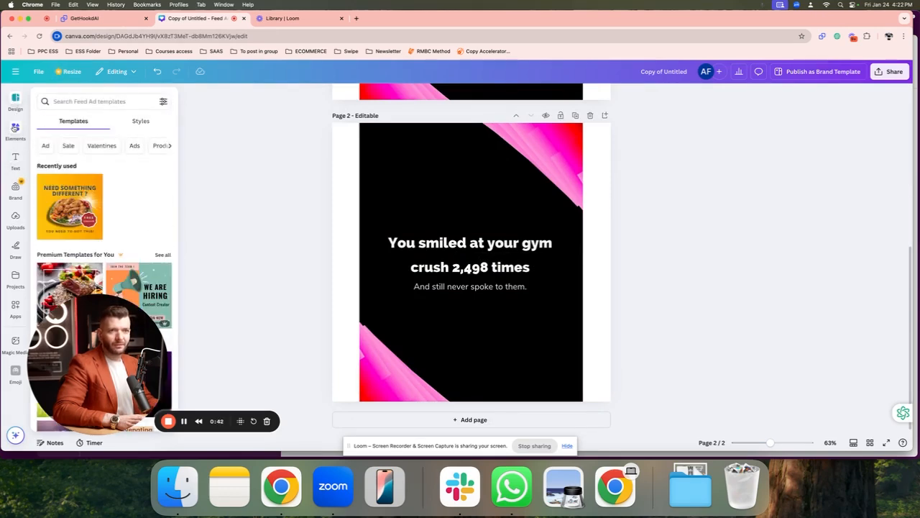
{"action": "left_click", "coordinate": [13, 129]}
{"action": "left_click", "coordinate": [15, 248]}
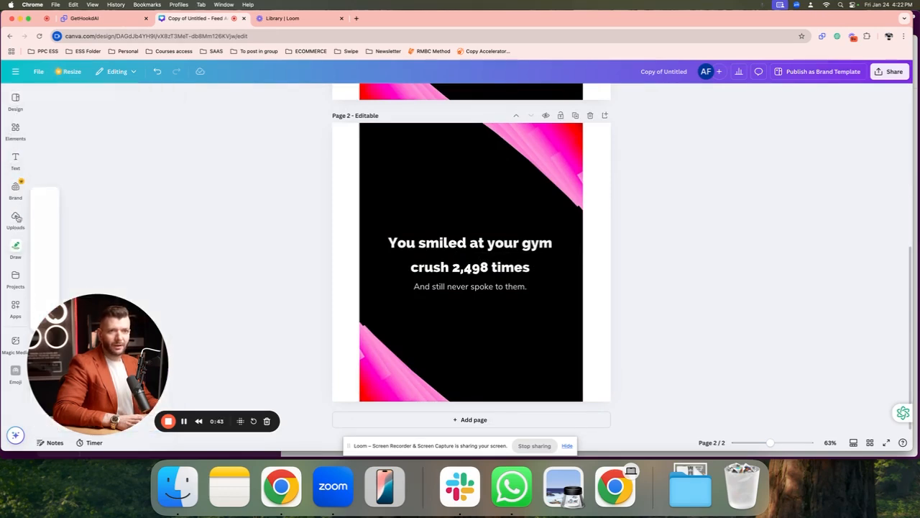
{"action": "left_click", "coordinate": [15, 189]}
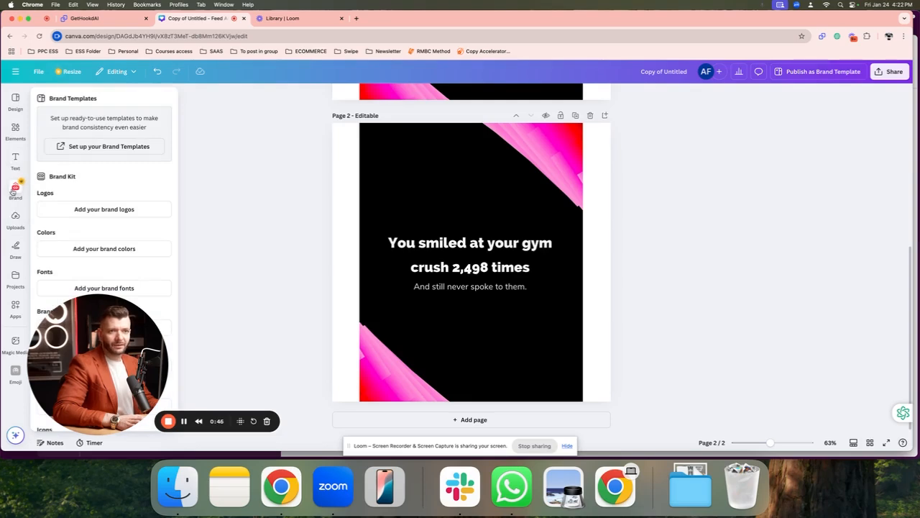
Step: Highlight the two-line headline on the editable page, and the number 2,498 within it
{"action": "left_click", "coordinate": [454, 238]}
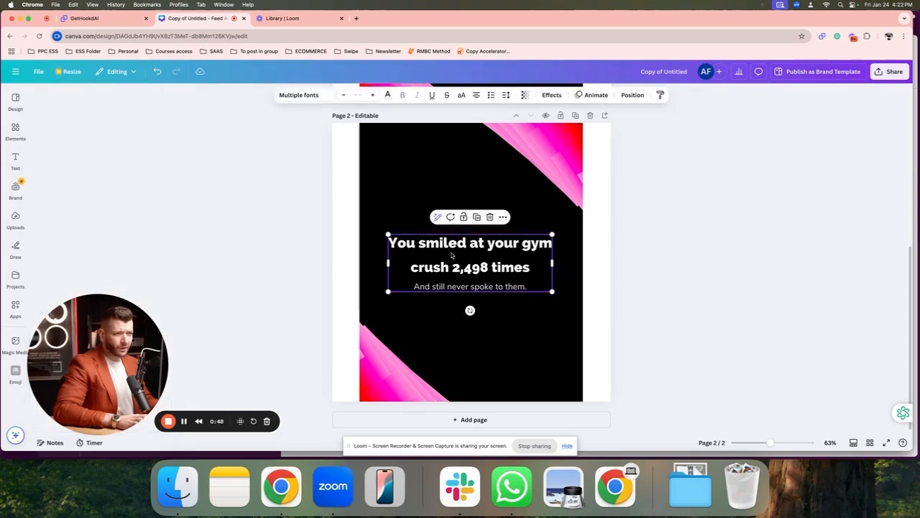
{"action": "double_click", "coordinate": [452, 254]}
{"action": "left_click", "coordinate": [464, 247]}
{"action": "left_click_drag", "start_coordinate": [390, 242], "coordinate": [525, 268]}
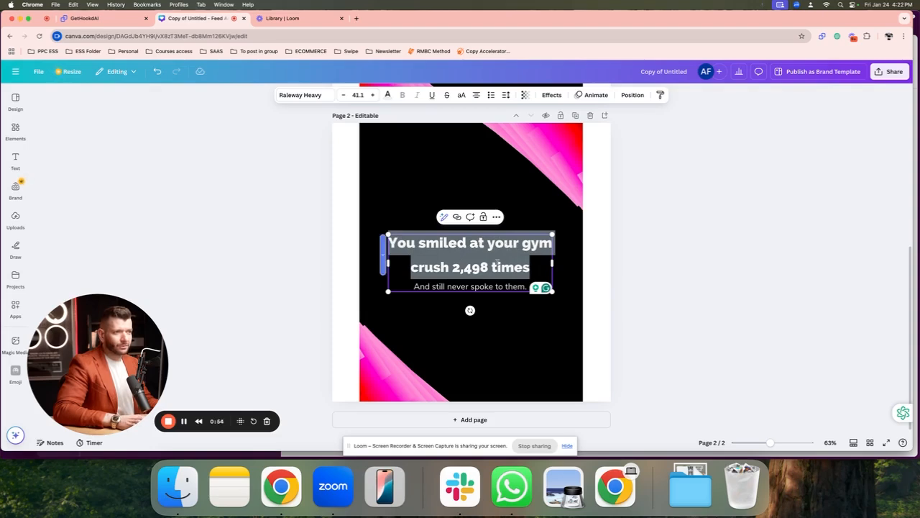
{"action": "left_click_drag", "start_coordinate": [485, 268], "coordinate": [452, 268]}
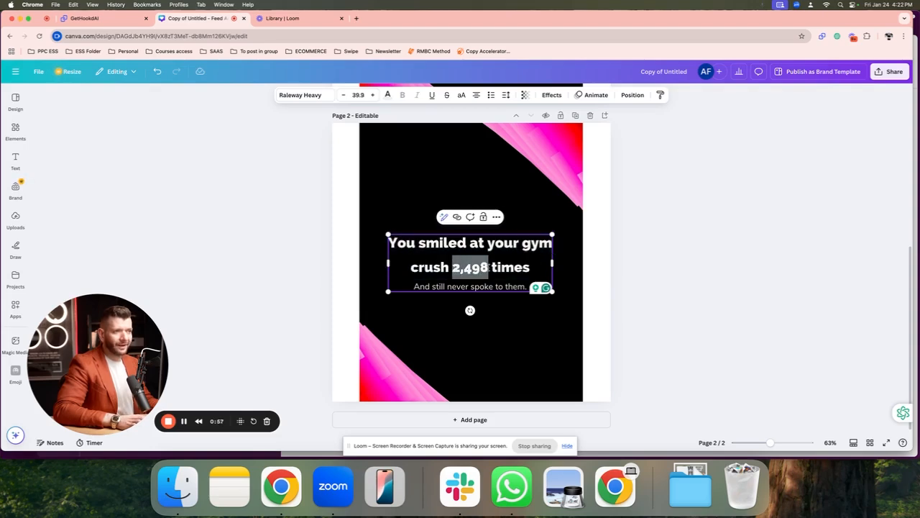
Step: Switch to GetHookd and review the ad details and AI script in the "Luxury confidence script" brief
{"action": "left_click", "coordinate": [115, 21]}
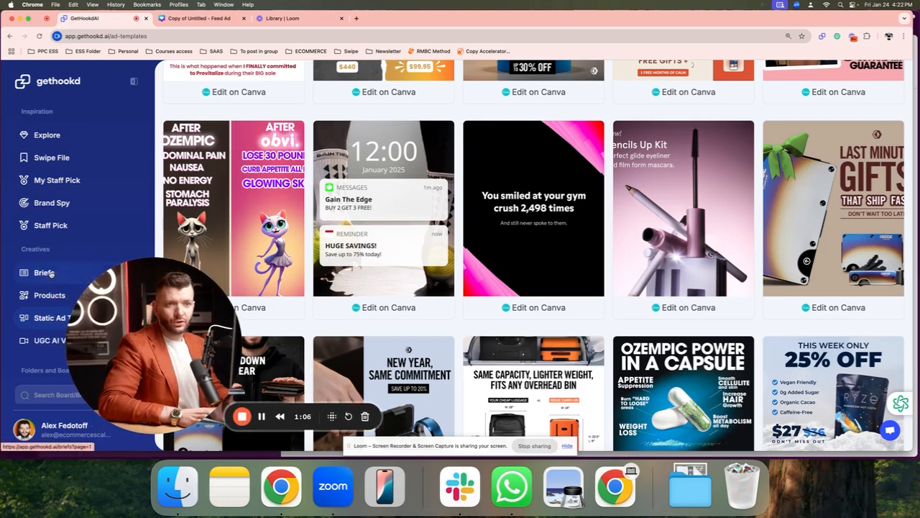
{"action": "left_click", "coordinate": [51, 273]}
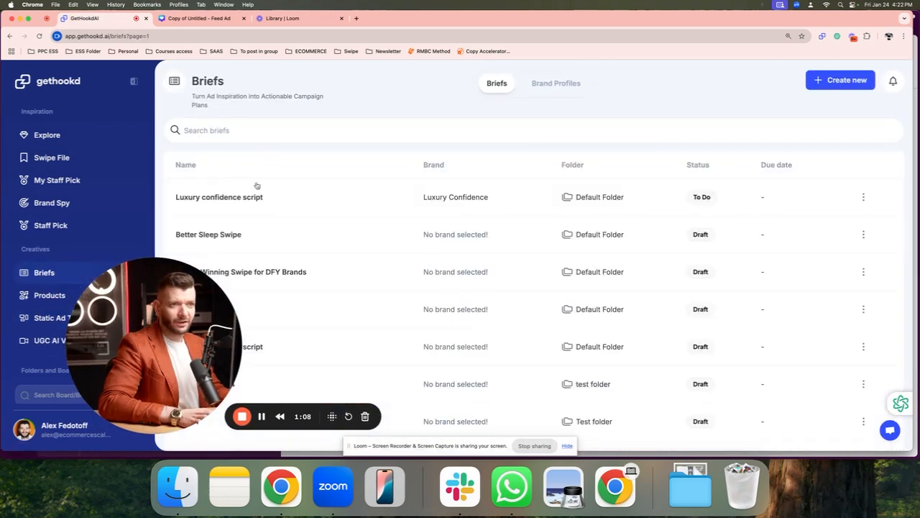
{"action": "left_click", "coordinate": [254, 192]}
{"action": "scroll", "coordinate": [427, 215], "scroll_direction": "down", "scroll_amount": 15}
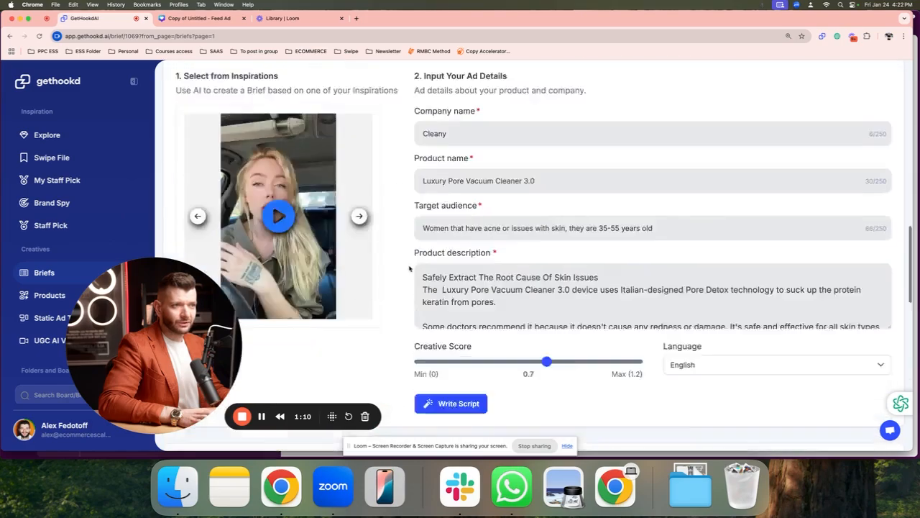
{"action": "scroll", "coordinate": [434, 257], "scroll_direction": "up", "scroll_amount": 5}
{"action": "scroll", "coordinate": [407, 203], "scroll_direction": "down", "scroll_amount": 1}
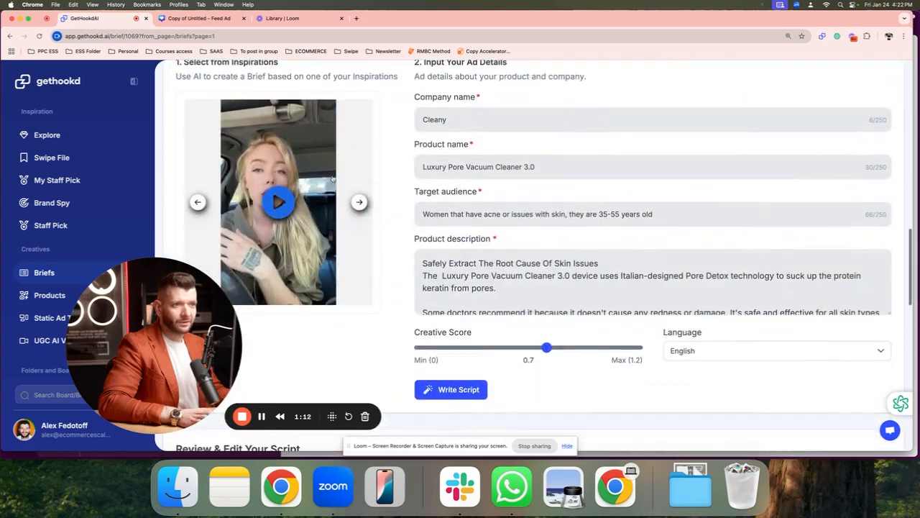
{"action": "scroll", "coordinate": [612, 321], "scroll_direction": "down", "scroll_amount": 5}
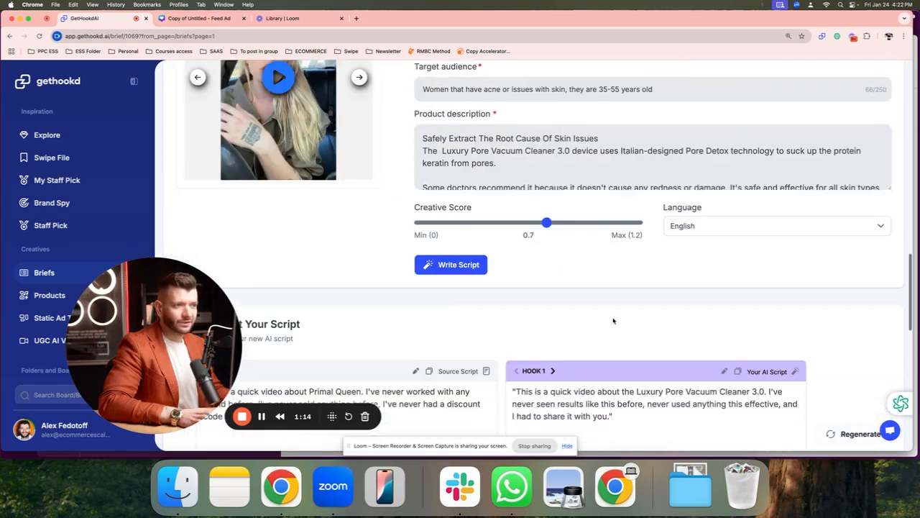
{"action": "scroll", "coordinate": [613, 321], "scroll_direction": "down", "scroll_amount": 2}
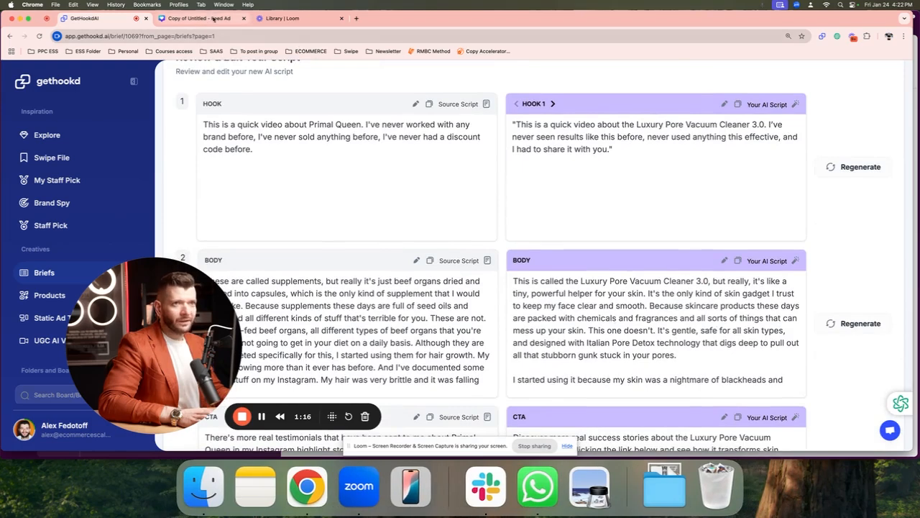
Step: Switch to the Canva design and replace the headline's first line on page 2 with "You looked at your skin"
{"action": "left_click", "coordinate": [215, 19]}
{"action": "triple_click", "coordinate": [466, 245]}
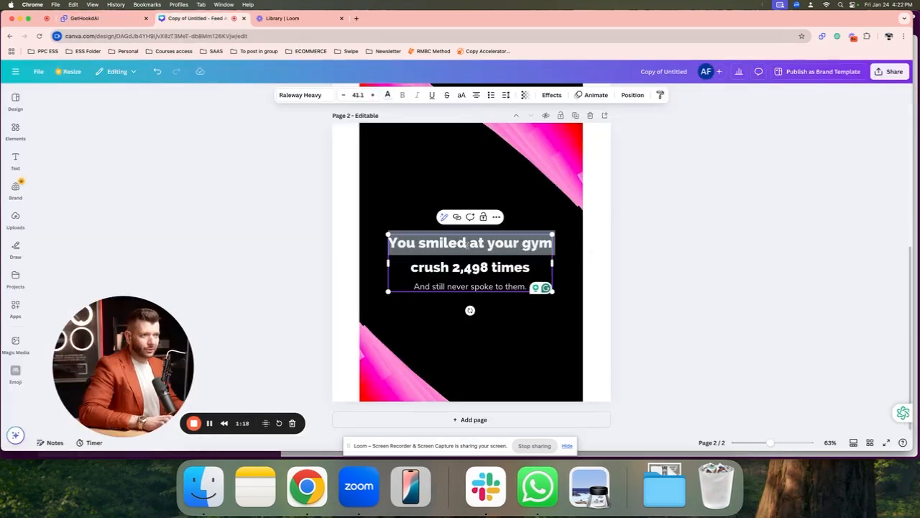
{"action": "left_click", "coordinate": [533, 265]}
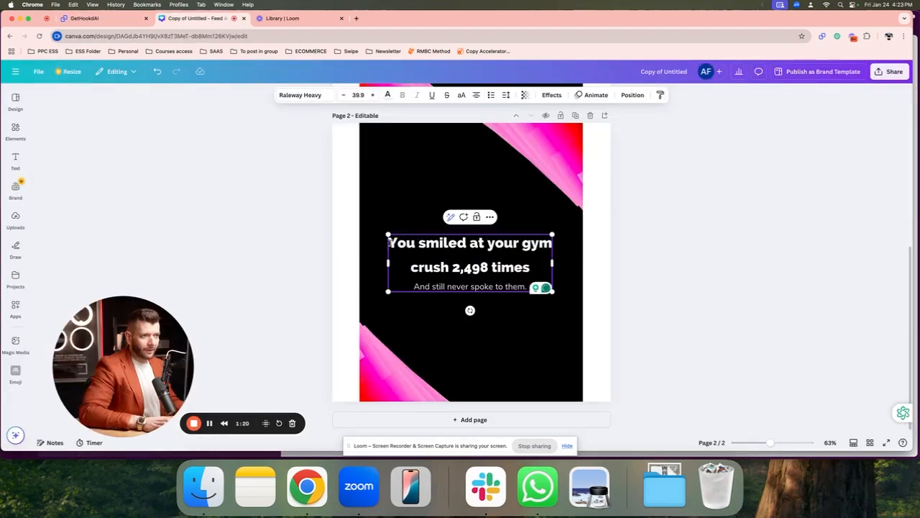
{"action": "left_click_drag", "start_coordinate": [388, 243], "coordinate": [552, 243]}
{"action": "type", "text": "Ypo"}
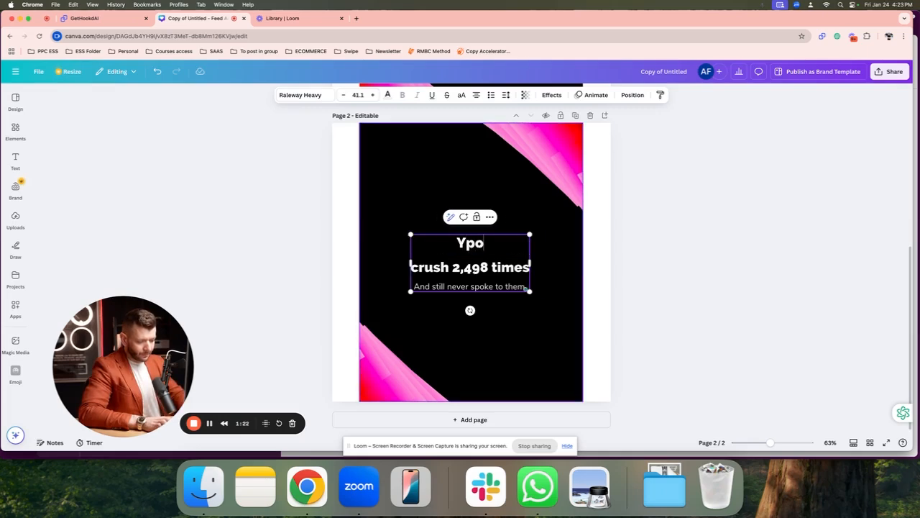
{"action": "type", "text": " l"}
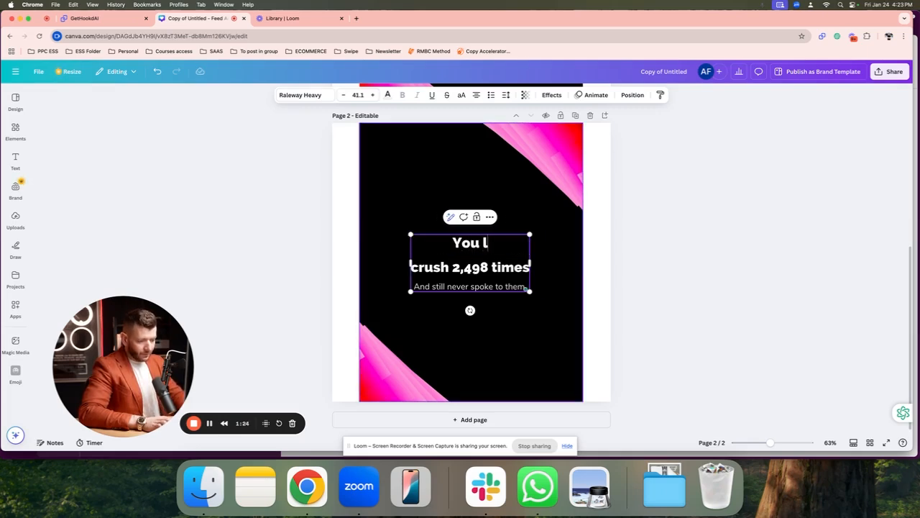
{"action": "type", "text": "ooked at yo"}
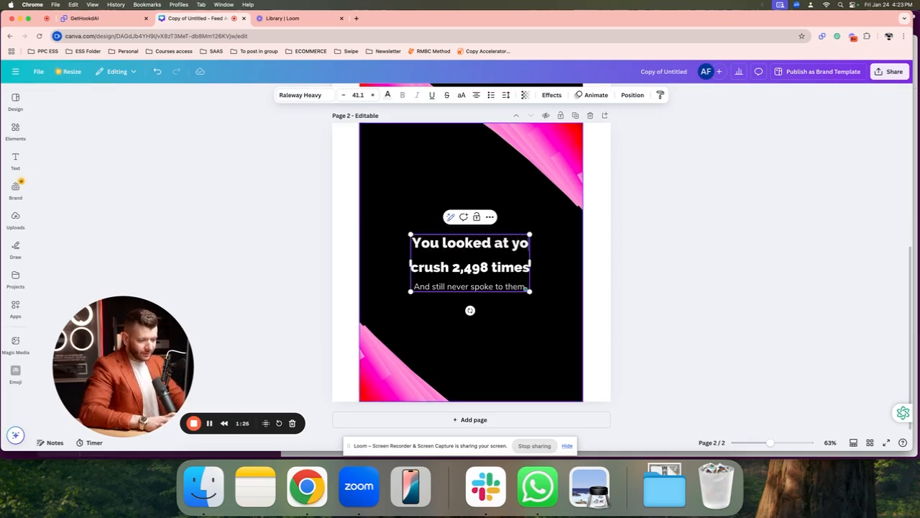
{"action": "type", "text": "ur skin"}
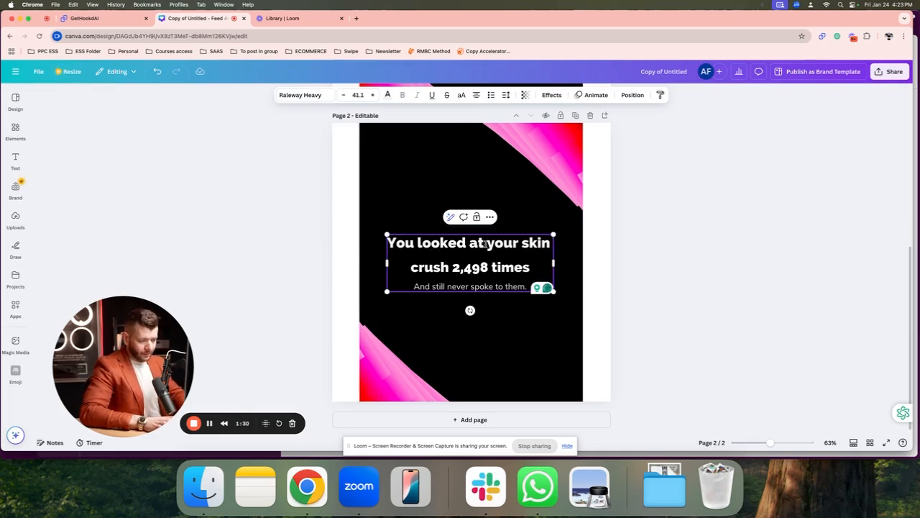
Step: Insert "how clean" before "your skin" in the headline's first line
{"action": "left_click", "coordinate": [486, 245]}
{"action": "type", "text": "how clea"}
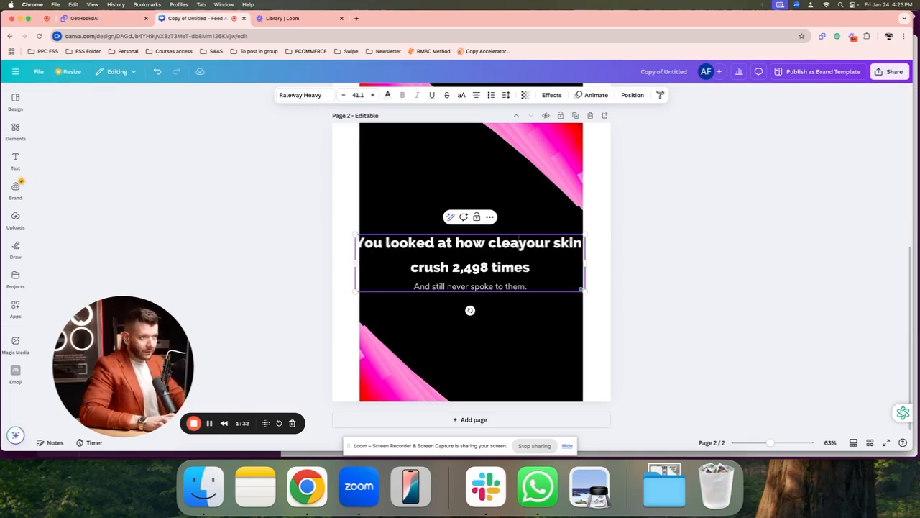
{"action": "type", "text": "n"}
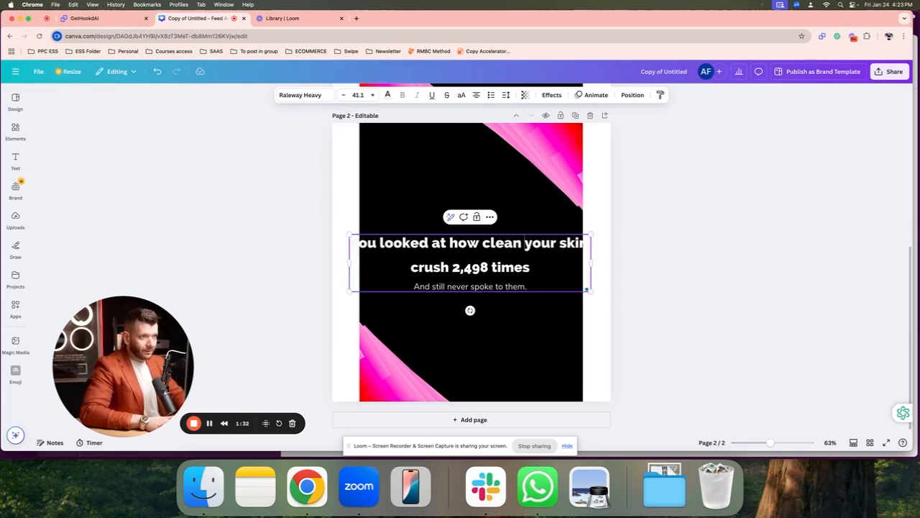
{"action": "left_click", "coordinate": [565, 253]}
{"action": "key", "text": "Return"}
{"action": "key", "text": "BackSpace"}
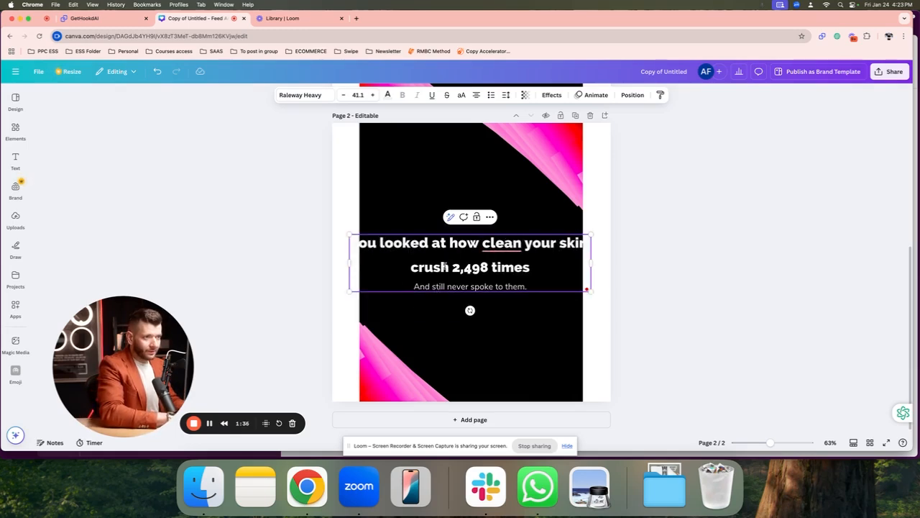
Step: Delete "crush" from the headline, join "2,498 times" to the preceding line and insert "is" after "skin"
{"action": "left_click_drag", "start_coordinate": [449, 266], "coordinate": [409, 266]}
{"action": "key", "text": "BackSpace"}
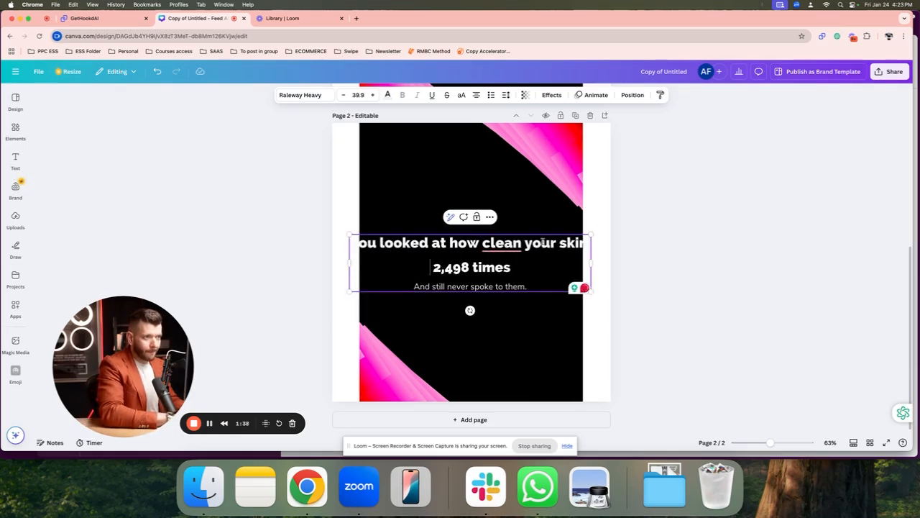
{"action": "key", "text": "Return"}
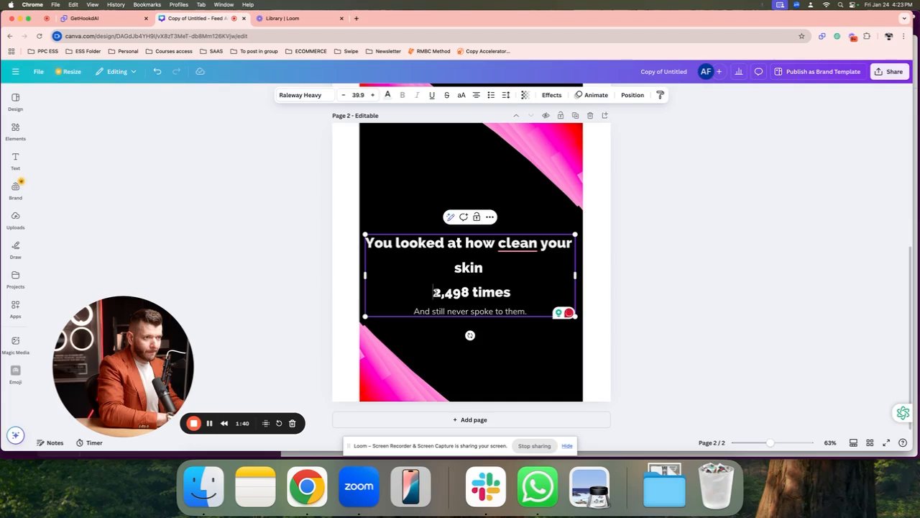
{"action": "key", "text": "BackSpace"}
{"action": "key", "text": "BackSpace"}
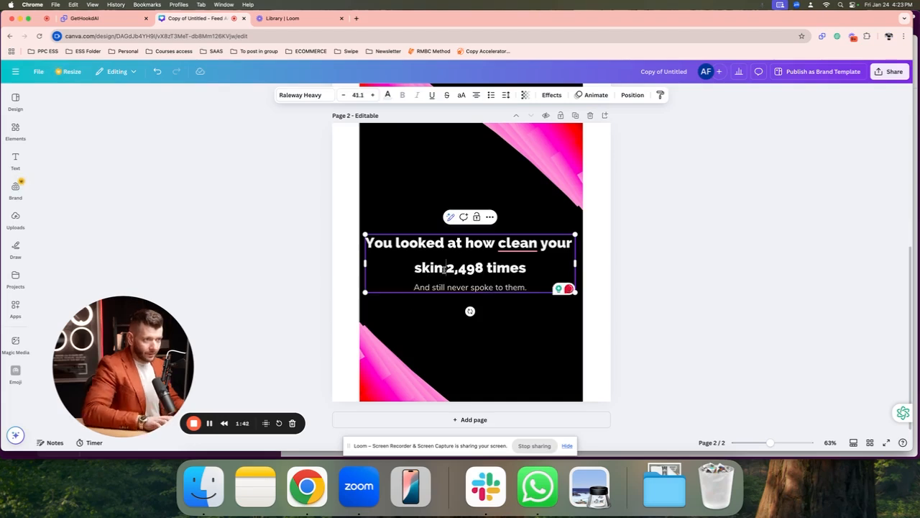
{"action": "type", "text": "is"}
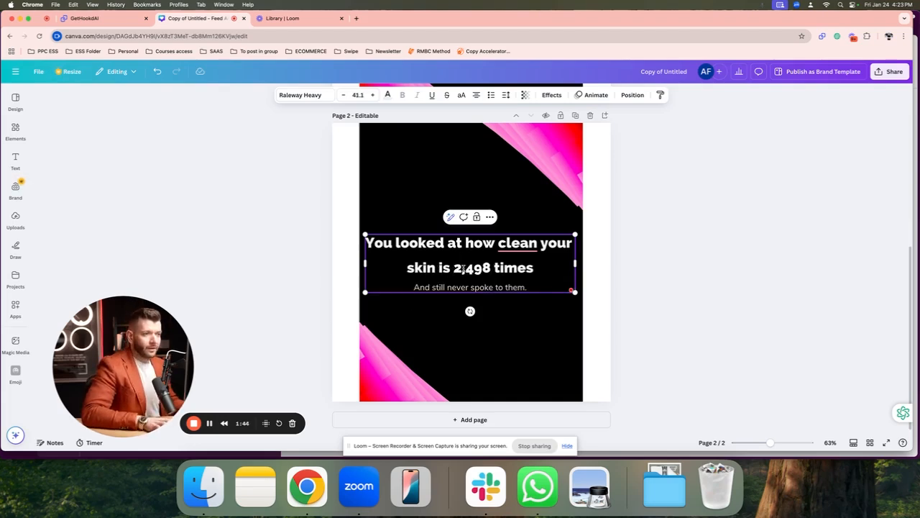
Step: Change the number in the headline to 5,118
{"action": "left_click", "coordinate": [463, 269]}
{"action": "key", "text": "shift+Left"}
{"action": "type", "text": "5,"}
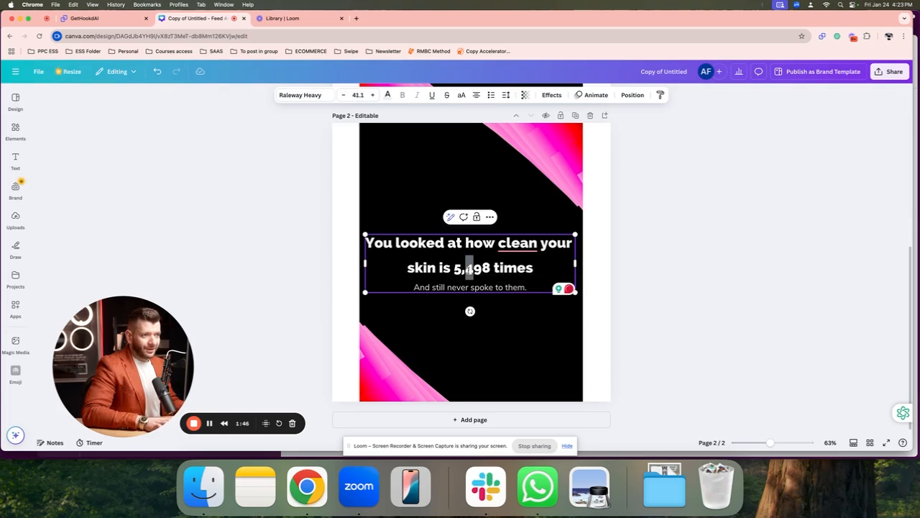
{"action": "type", "text": "1"}
{"action": "key", "text": "shift+Right"}
{"action": "type", "text": "1"}
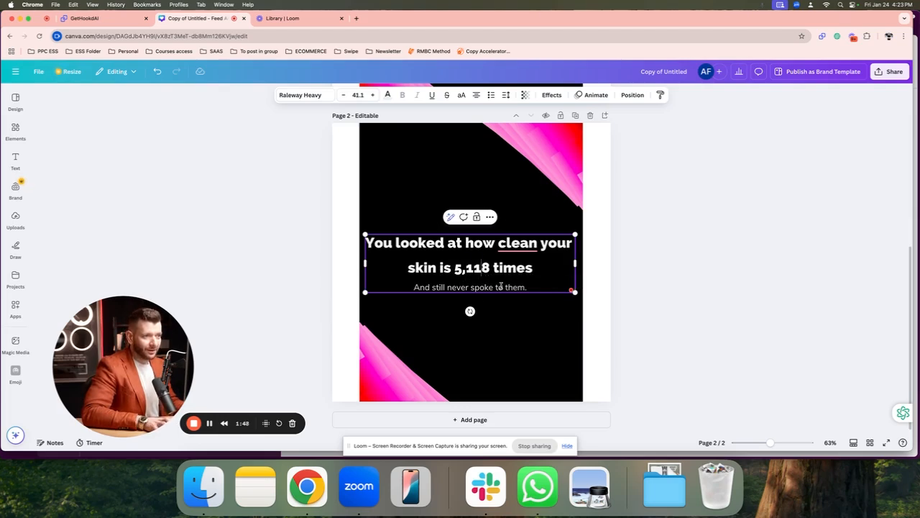
Step: Rewrite the line under the page 2 headline to read "And still can't believe it happened ."
{"action": "triple_click", "coordinate": [451, 286]}
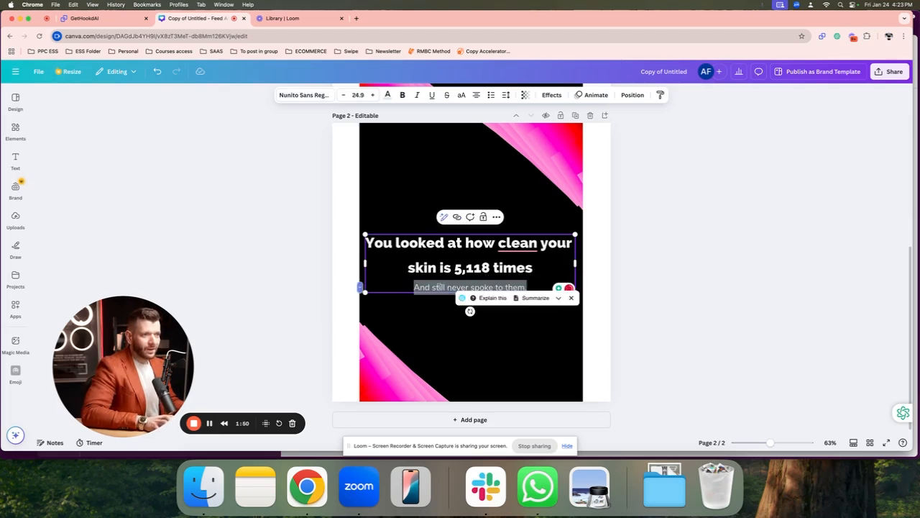
{"action": "left_click_drag", "start_coordinate": [447, 287], "coordinate": [519, 287]}
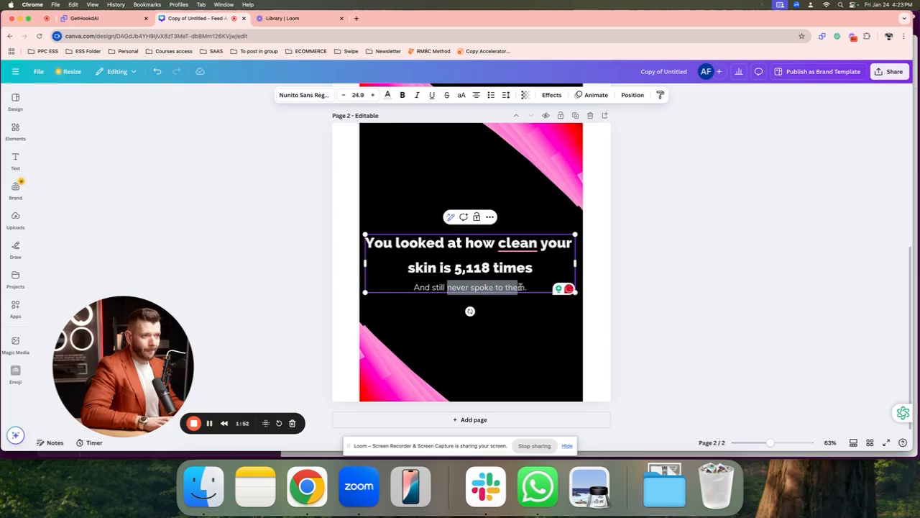
{"action": "type", "text": "can't bel"}
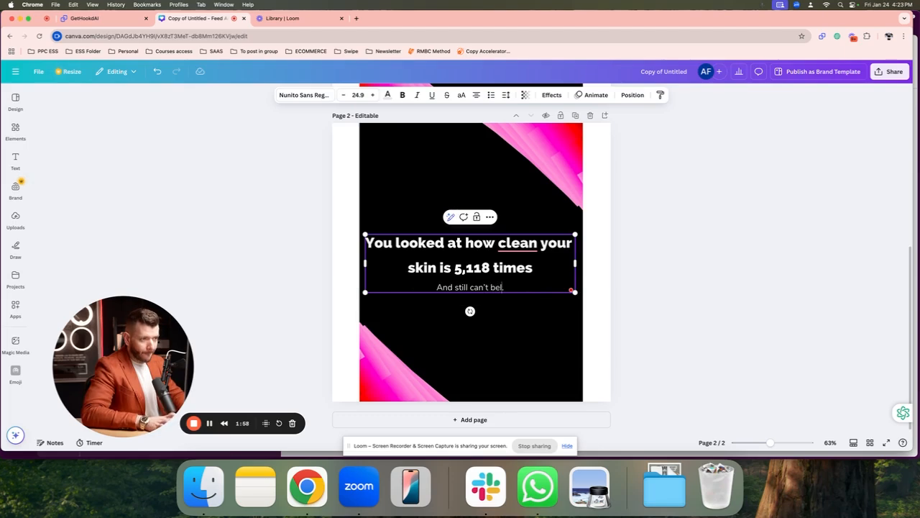
{"action": "key", "text": "BackSpace"}
{"action": "key", "text": "BackSpace"}
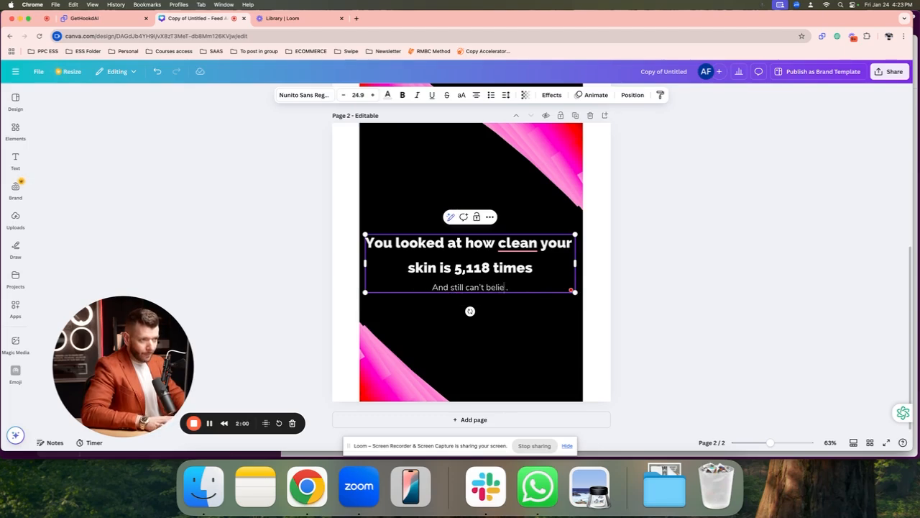
{"action": "type", "text": "ve it happen"}
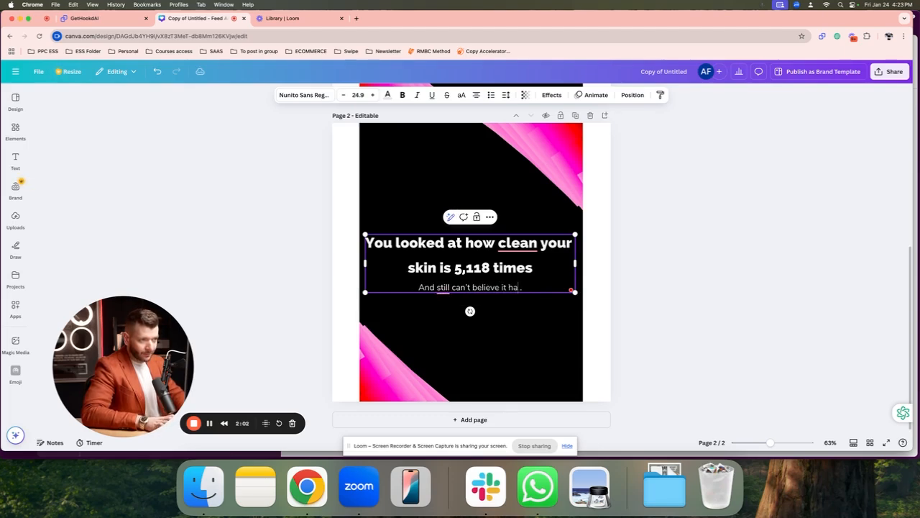
{"action": "type", "text": "ed"}
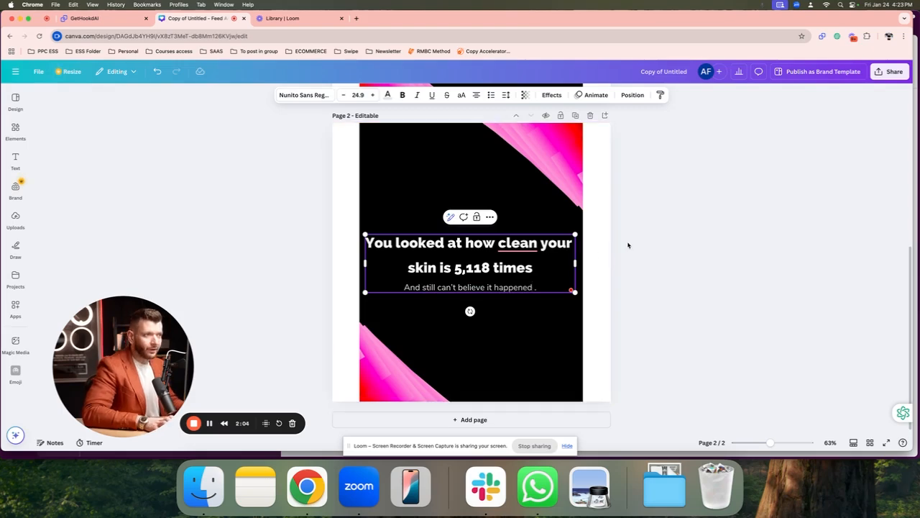
{"action": "left_click", "coordinate": [628, 244]}
{"action": "scroll", "coordinate": [529, 249], "scroll_direction": "up", "scroll_amount": 1}
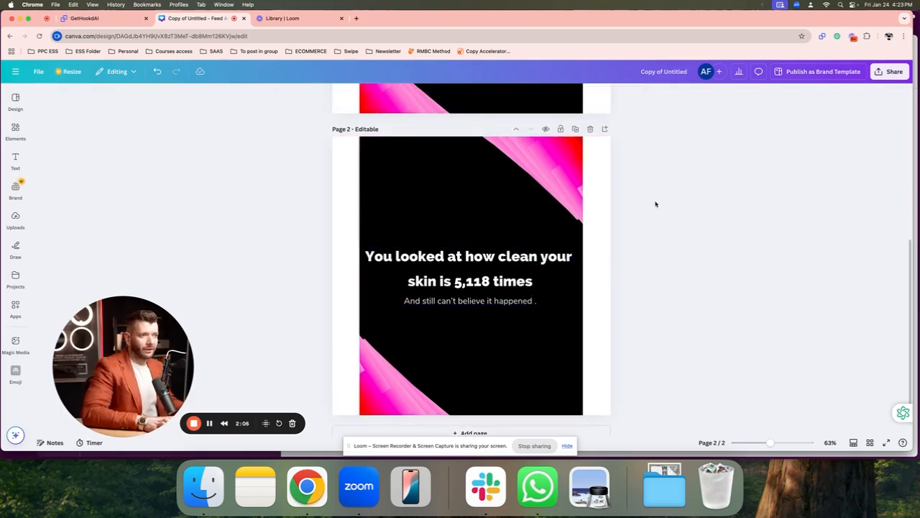
{"action": "left_click_drag", "start_coordinate": [402, 257], "coordinate": [405, 258]}
{"action": "triple_click", "coordinate": [405, 257]}
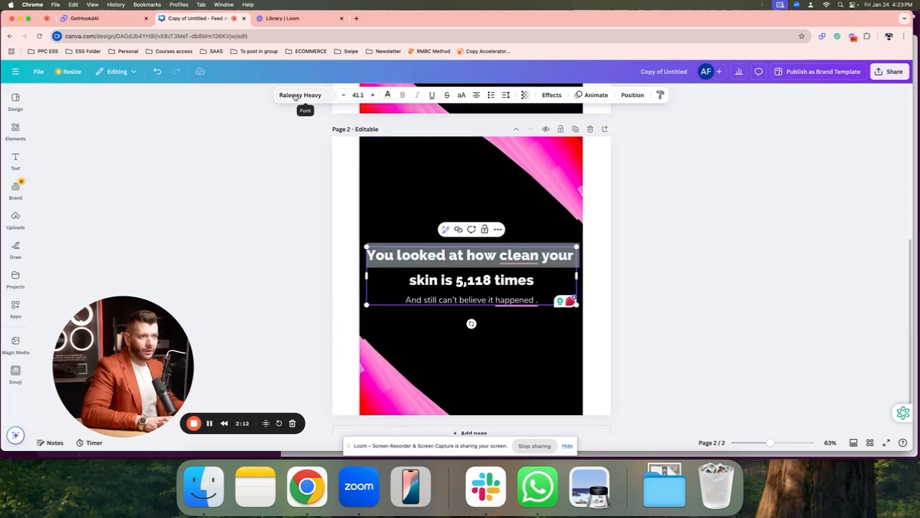
{"action": "left_click", "coordinate": [536, 282]}
{"action": "key", "text": "super+a"}
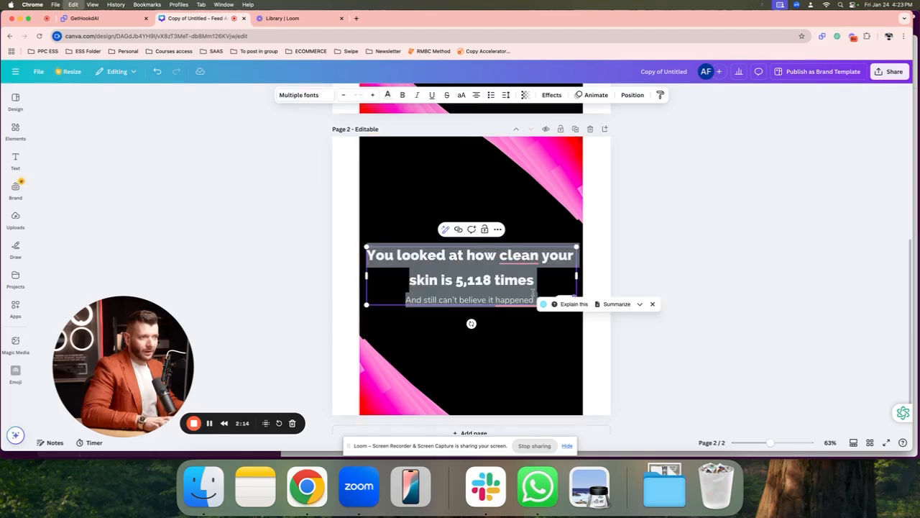
{"action": "left_click", "coordinate": [315, 97]}
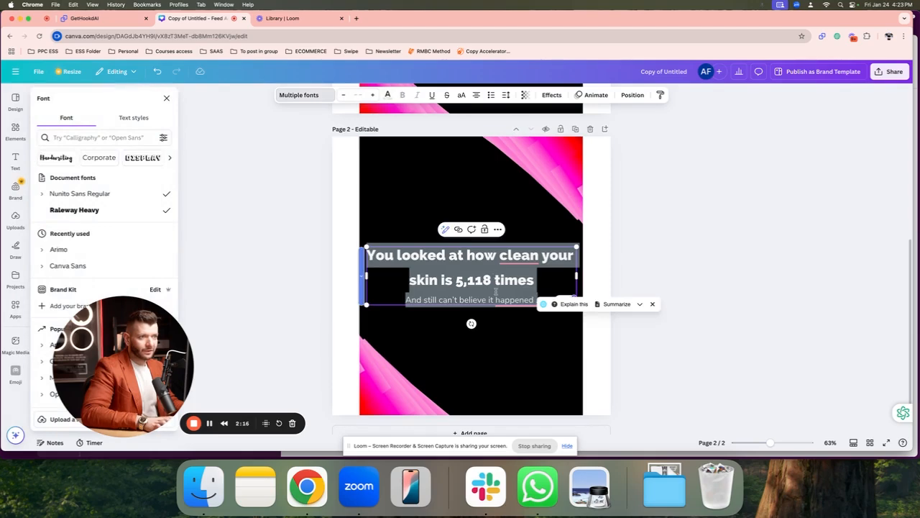
{"action": "left_click", "coordinate": [359, 245]}
{"action": "left_click", "coordinate": [393, 254]}
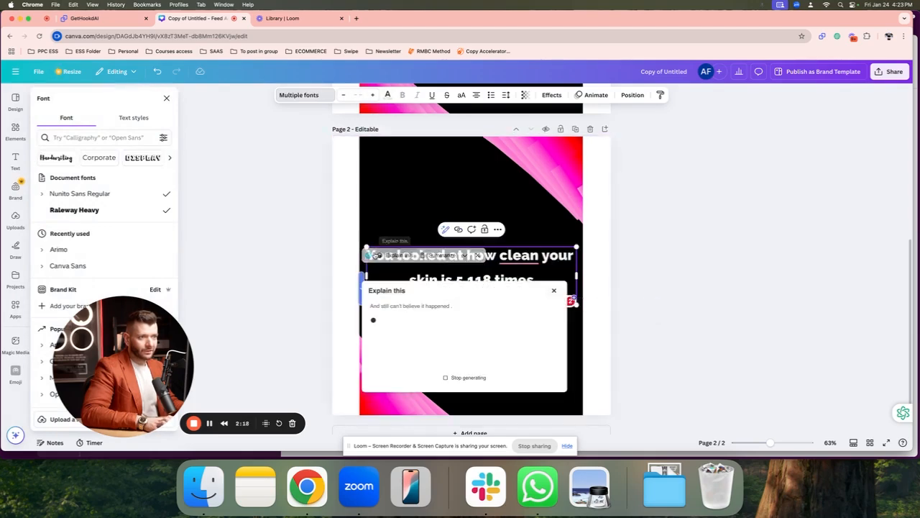
{"action": "left_click", "coordinate": [532, 281]}
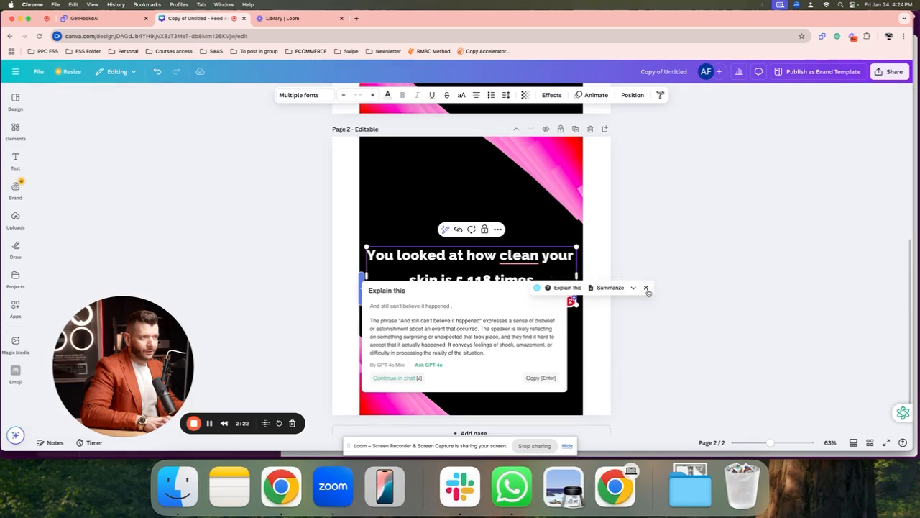
{"action": "mouse_move", "coordinate": [639, 294]}
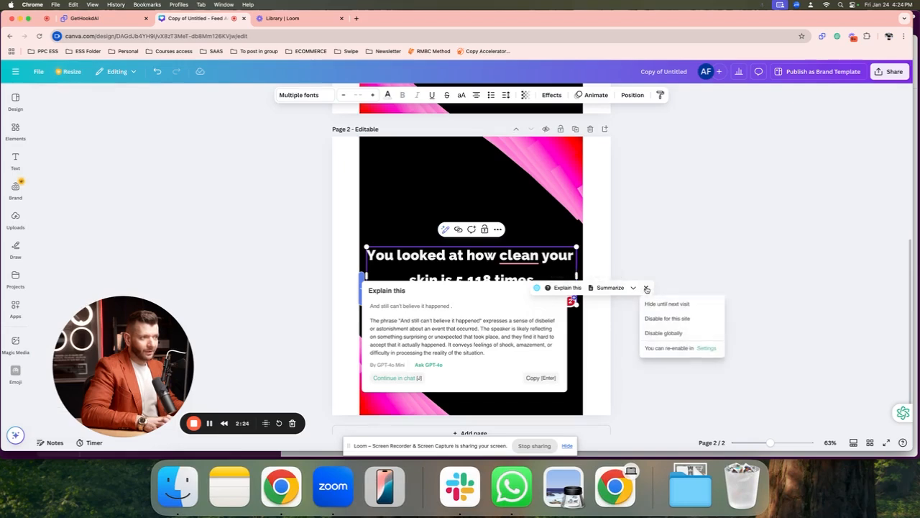
{"action": "left_click", "coordinate": [386, 256]}
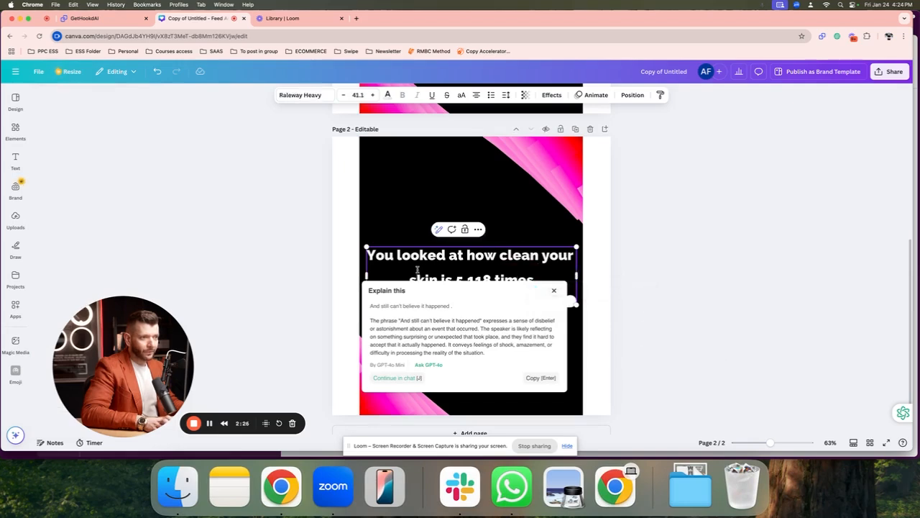
{"action": "left_click", "coordinate": [553, 292]}
Step: Set the font of both headline lines, "You looked at how clean your skin is 5,118 times", to the recommended Montserrat Extra font
{"action": "left_click_drag", "start_coordinate": [366, 253], "coordinate": [535, 282]}
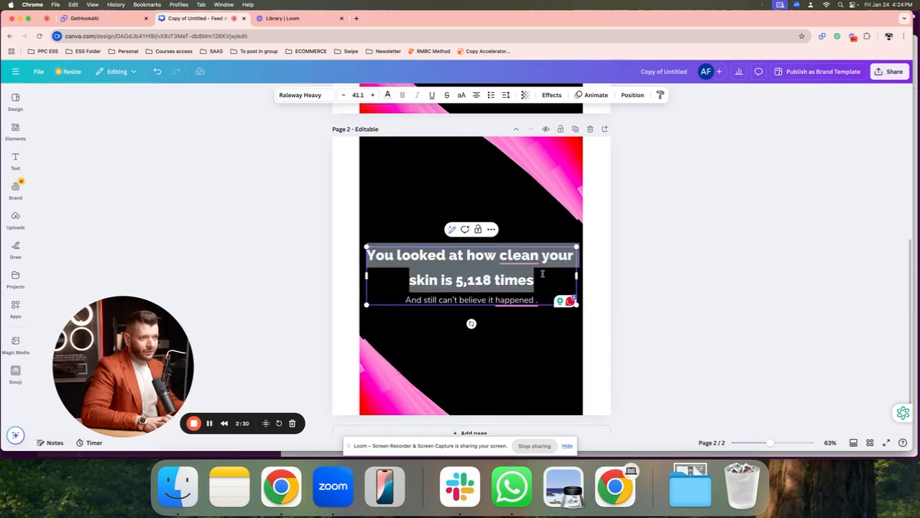
{"action": "left_click", "coordinate": [302, 94]}
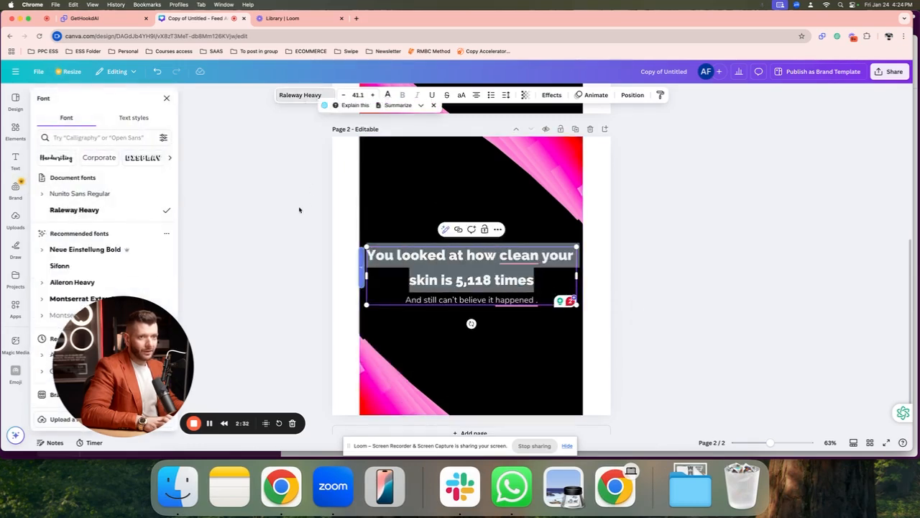
{"action": "left_click", "coordinate": [77, 298]}
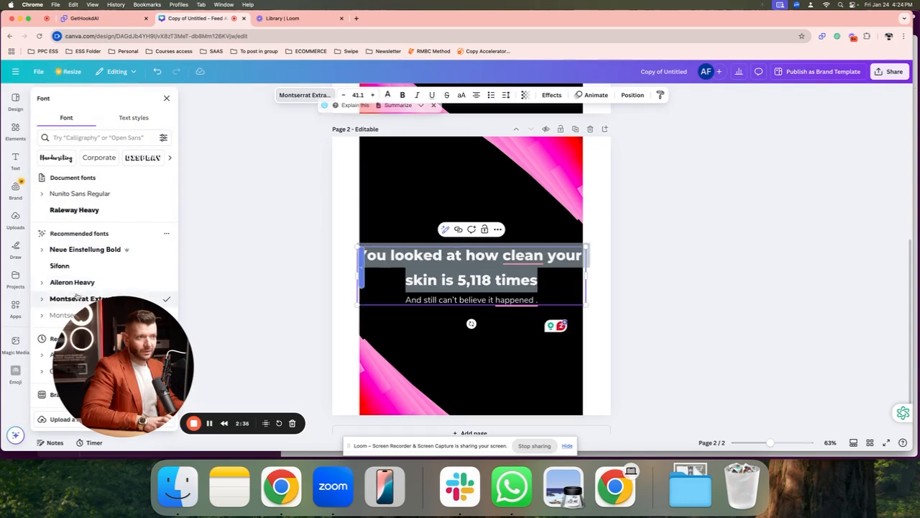
{"action": "left_click", "coordinate": [654, 266]}
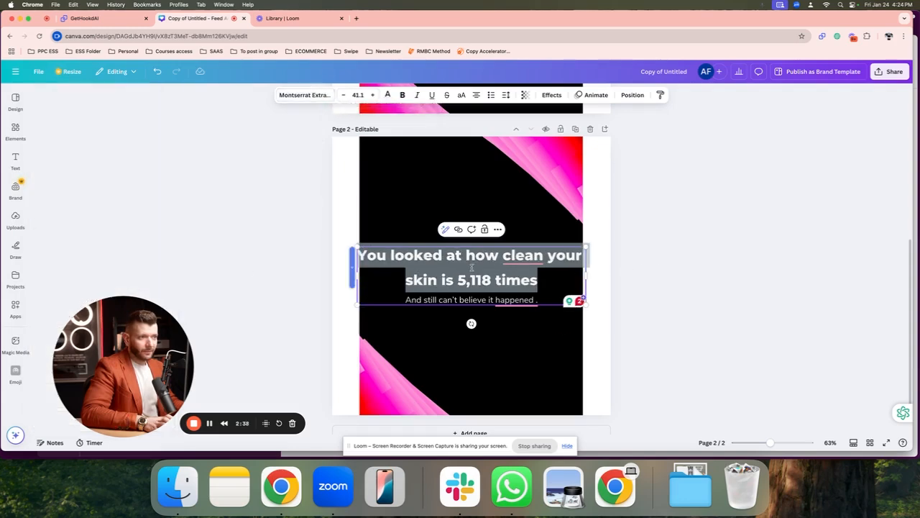
Step: Scale the text block down slightly and position it so the headline fits inside the black background graphic
{"action": "left_click_drag", "start_coordinate": [357, 246], "coordinate": [378, 256]}
{"action": "left_click", "coordinate": [376, 234]}
{"action": "left_click", "coordinate": [386, 260]}
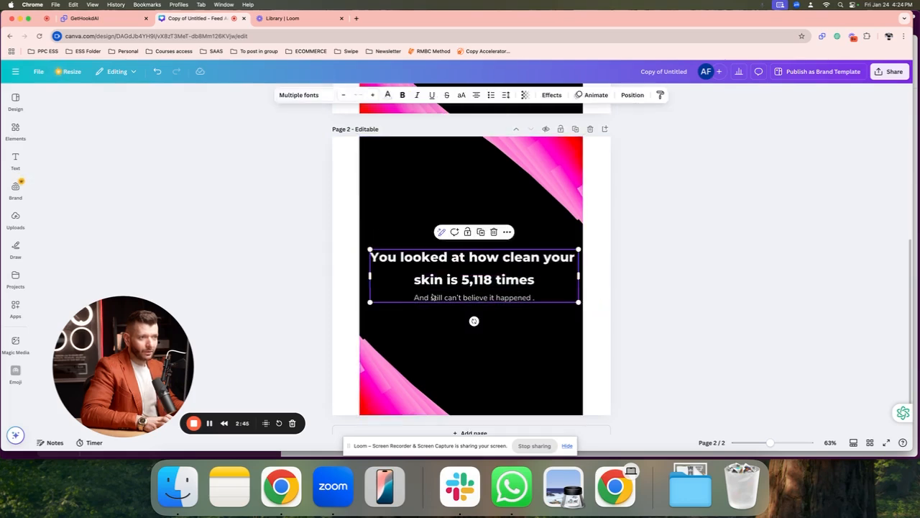
{"action": "left_click", "coordinate": [673, 290]}
{"action": "left_click", "coordinate": [561, 285]}
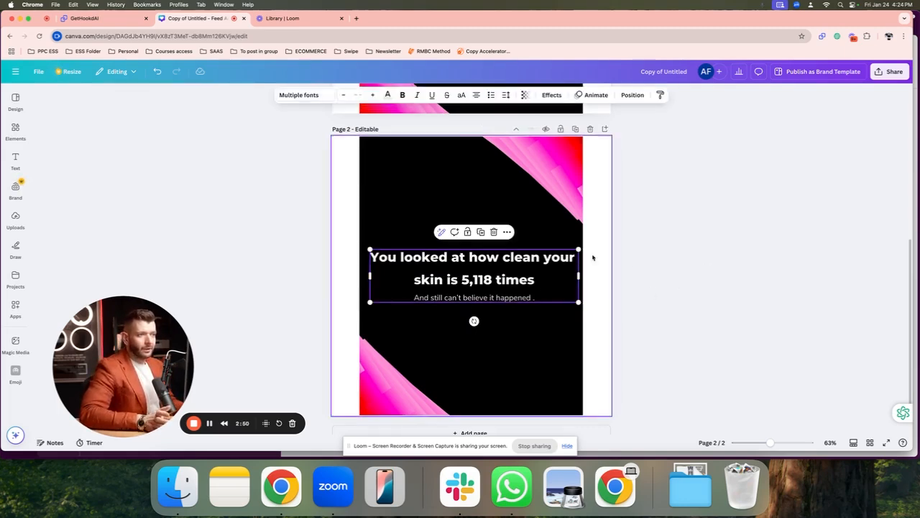
Step: Browse the feed ad templates under Sale, Clearance sale and Special offer for alternative designs
{"action": "left_click", "coordinate": [546, 159]}
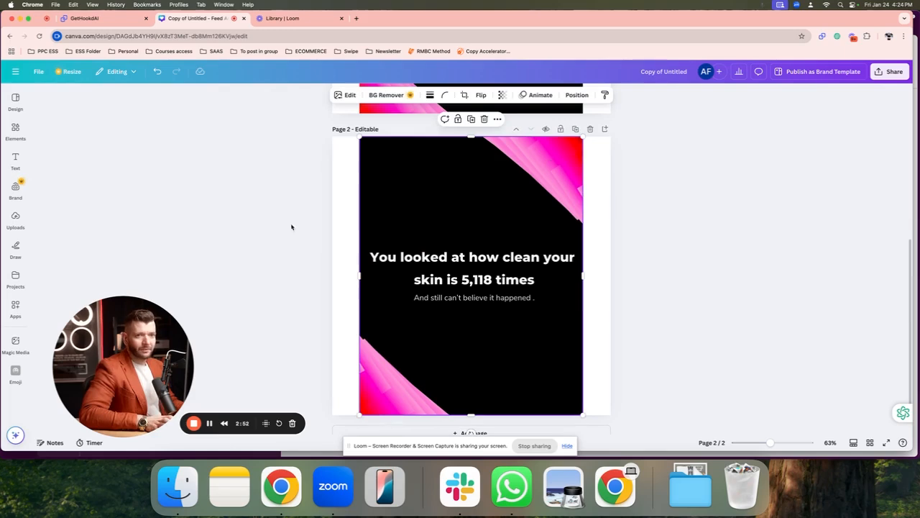
{"action": "left_click", "coordinate": [15, 279]}
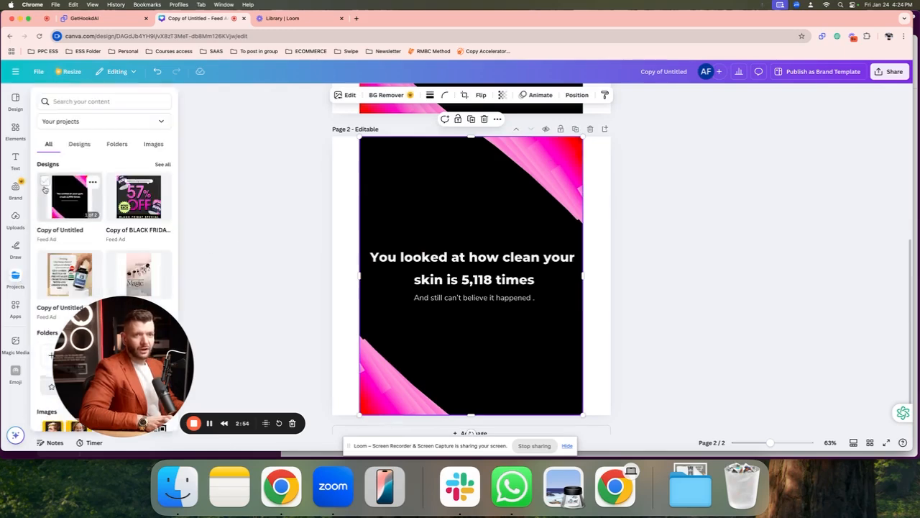
{"action": "left_click", "coordinate": [16, 131]}
{"action": "left_click", "coordinate": [15, 102]}
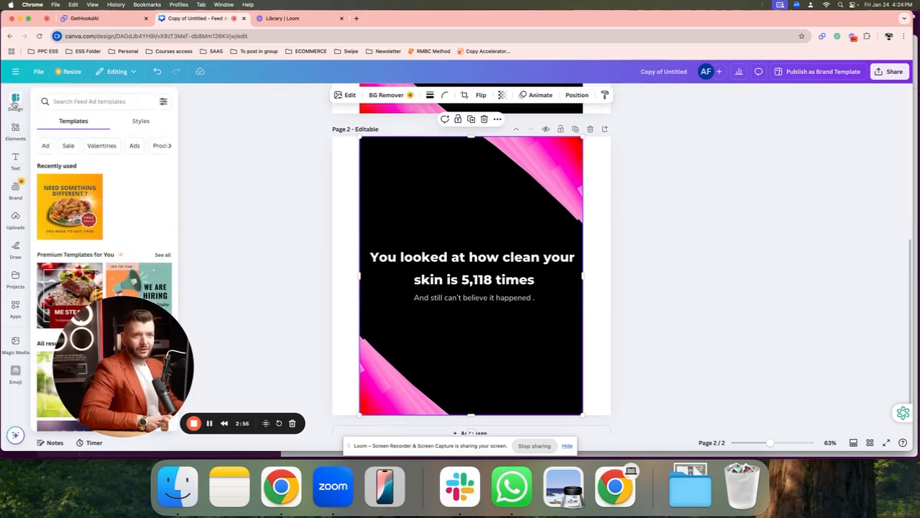
{"action": "left_click", "coordinate": [69, 148]}
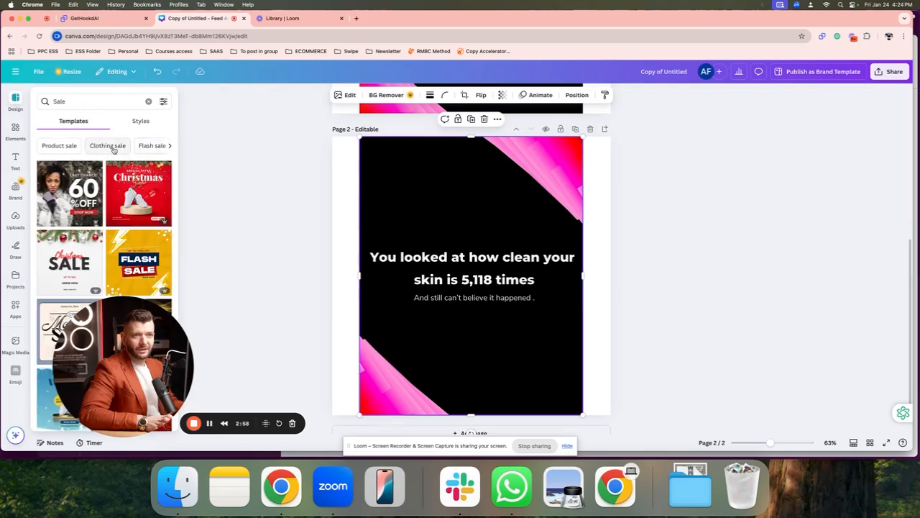
{"action": "left_click", "coordinate": [111, 147]}
{"action": "left_click", "coordinate": [151, 145]}
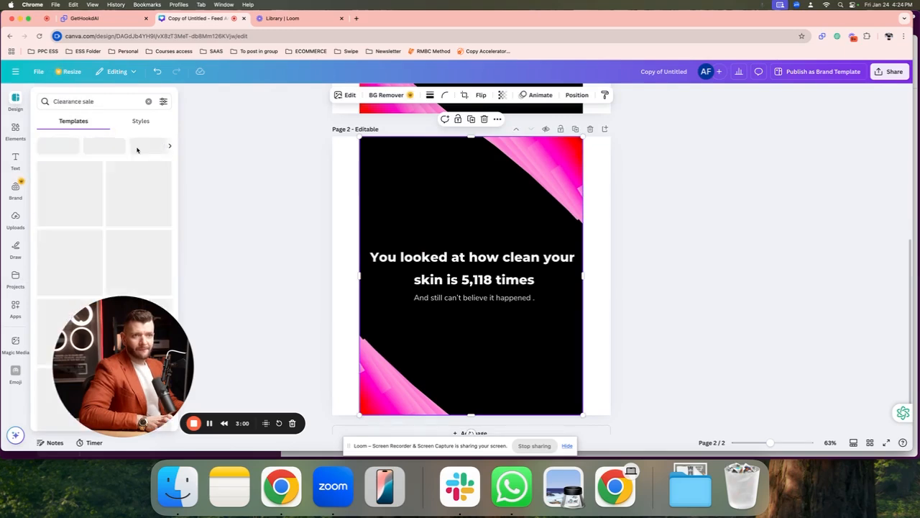
{"action": "scroll", "coordinate": [134, 222], "scroll_direction": "down", "scroll_amount": 20}
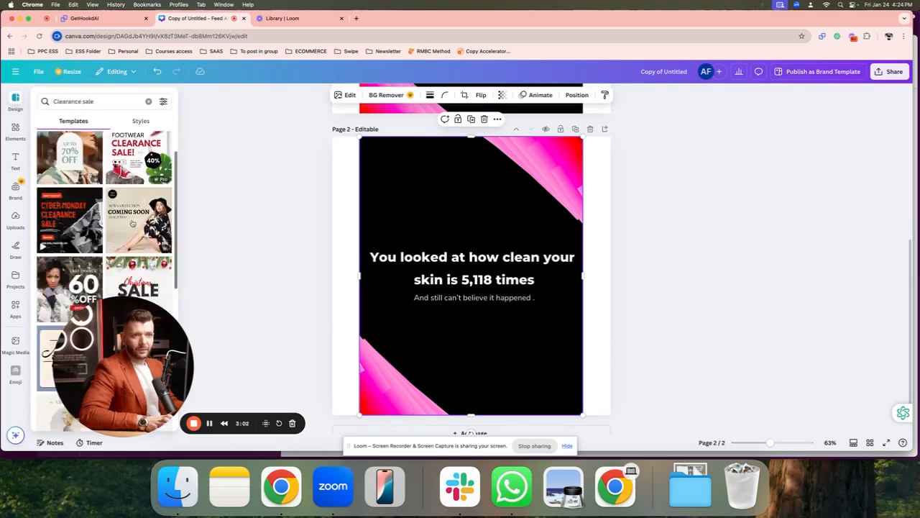
{"action": "scroll", "coordinate": [113, 176], "scroll_direction": "up", "scroll_amount": 20}
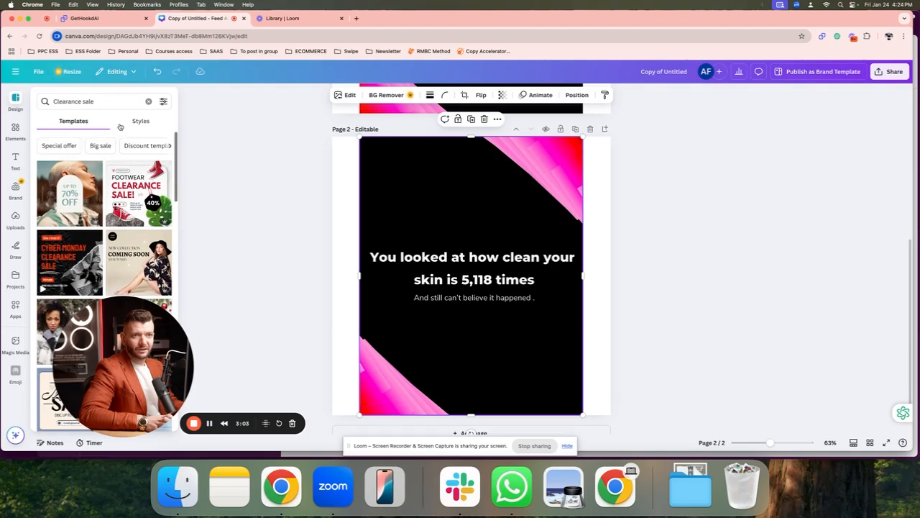
{"action": "left_click", "coordinate": [47, 146]}
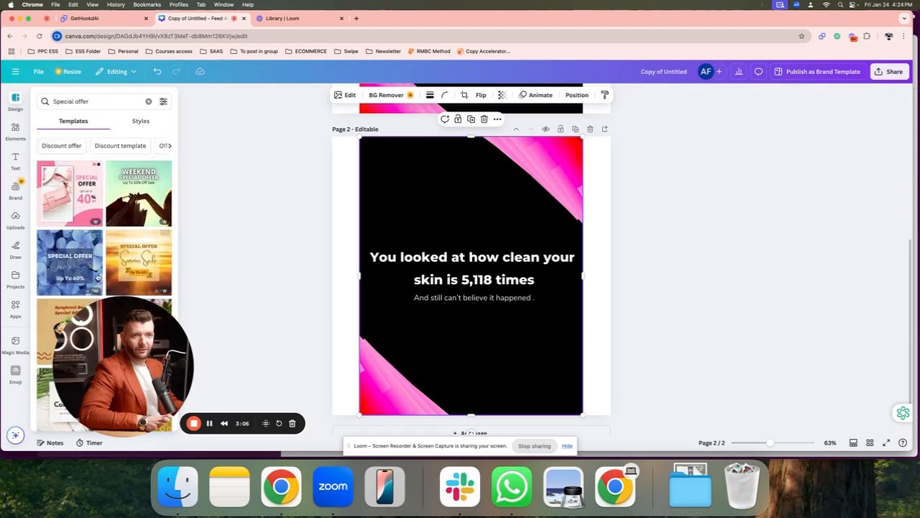
Step: Try replacing page 2 with the blue-flower Special Offer template, and undo the replacement
{"action": "left_click_drag", "start_coordinate": [72, 250], "coordinate": [387, 165]}
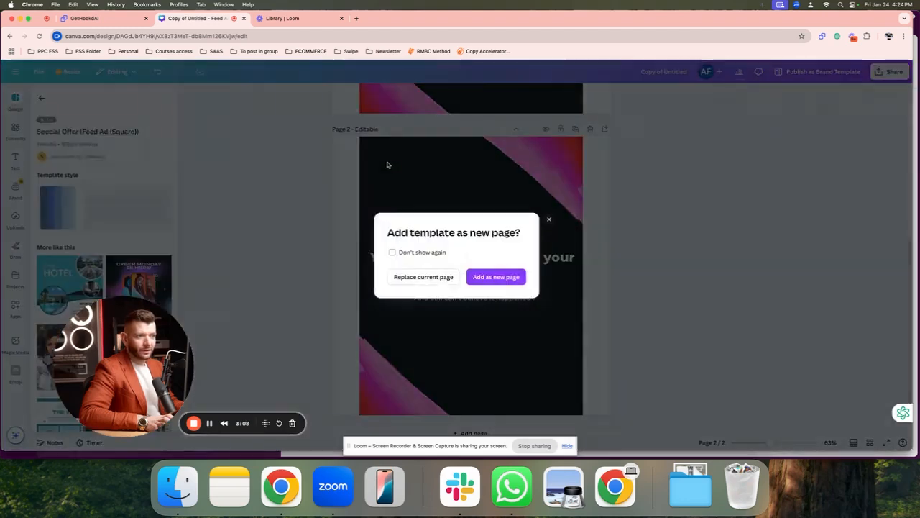
{"action": "left_click", "coordinate": [443, 276]}
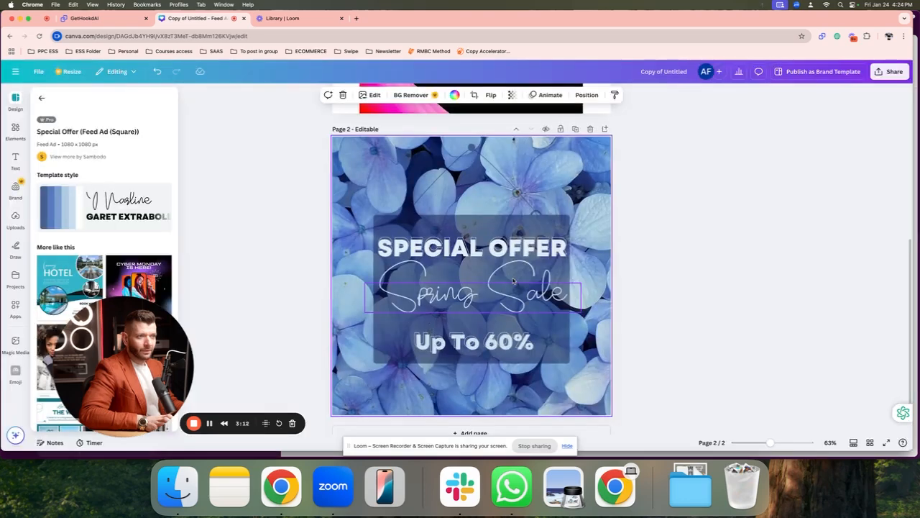
{"action": "left_click", "coordinate": [391, 182]}
{"action": "left_click", "coordinate": [354, 152]}
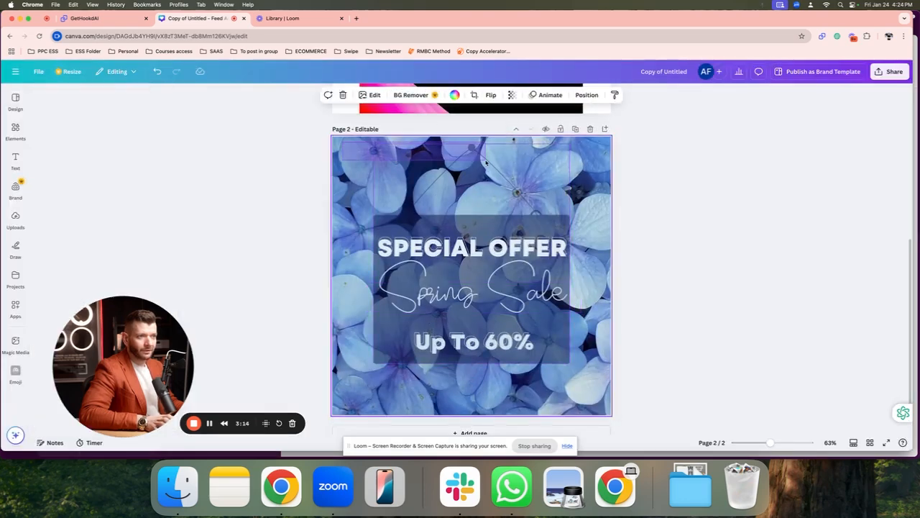
{"action": "key", "text": "super+z"}
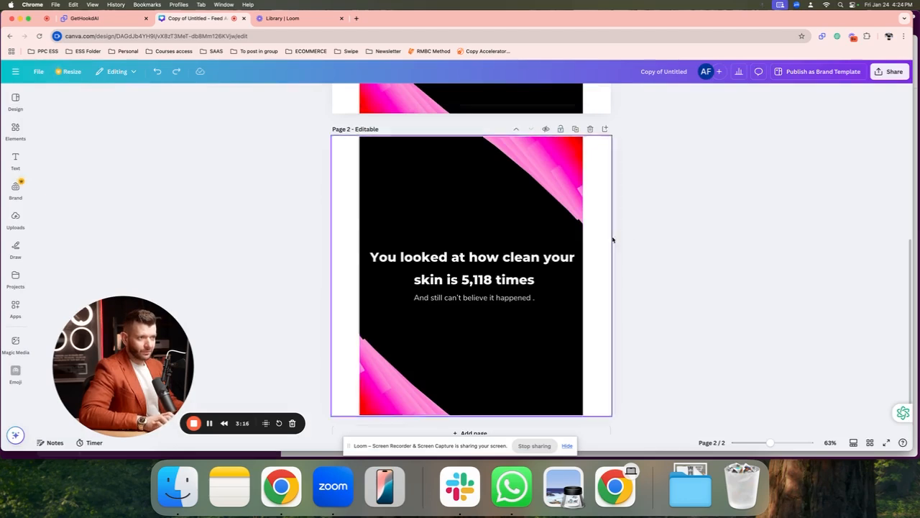
Step: Try enlarging the background graphic on page 2 outward from its upper-left corner, and undo the resize
{"action": "left_click", "coordinate": [363, 141]}
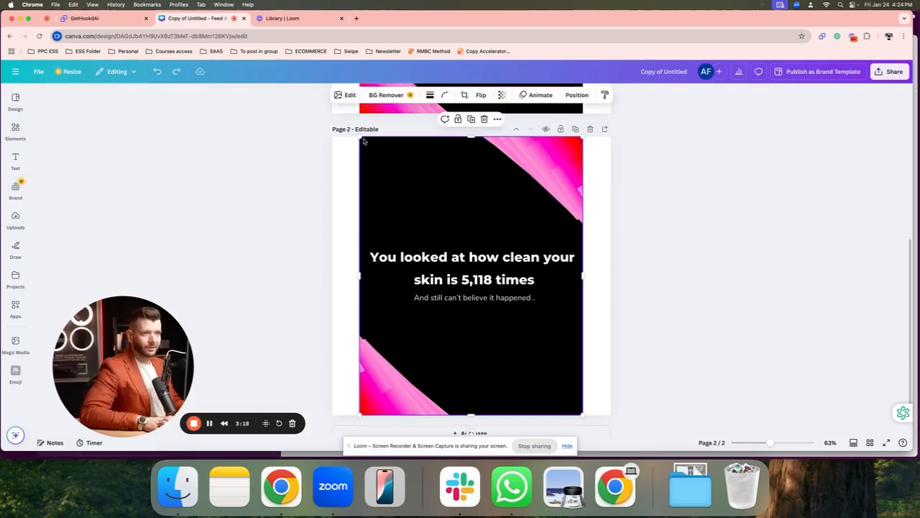
{"action": "left_click_drag", "start_coordinate": [353, 137], "coordinate": [338, 140]}
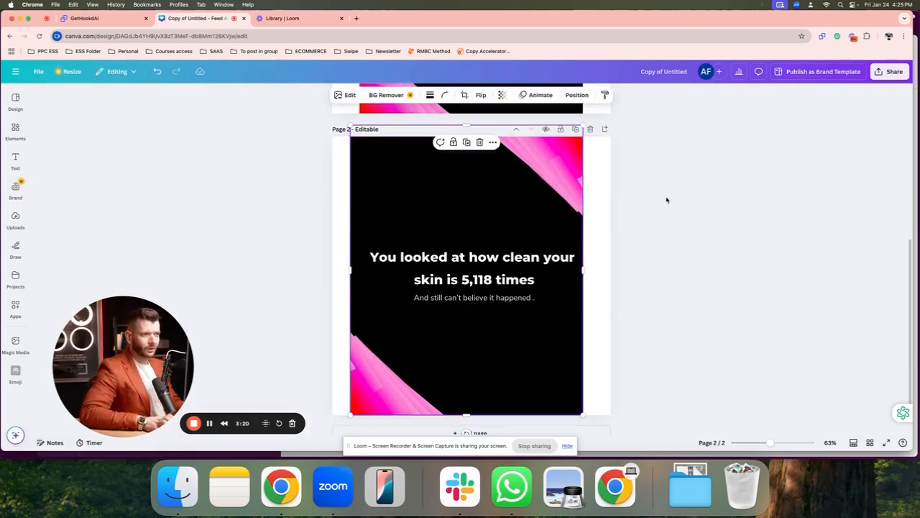
{"action": "key", "text": "super+z"}
{"action": "scroll", "coordinate": [669, 212], "scroll_direction": "up", "scroll_amount": 5}
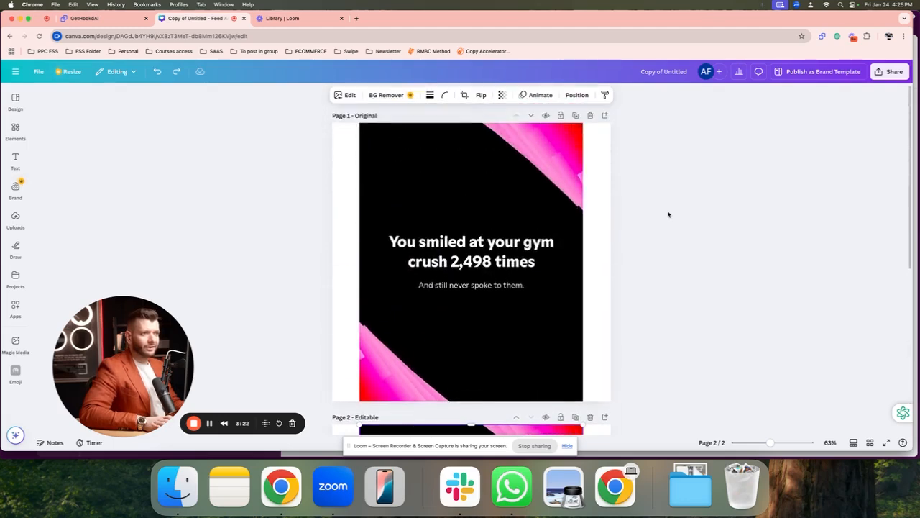
Step: Enlarge the black-and-pink background graphic on page 2 so it covers the full page width on both sides
{"action": "scroll", "coordinate": [665, 227], "scroll_direction": "down", "scroll_amount": 4}
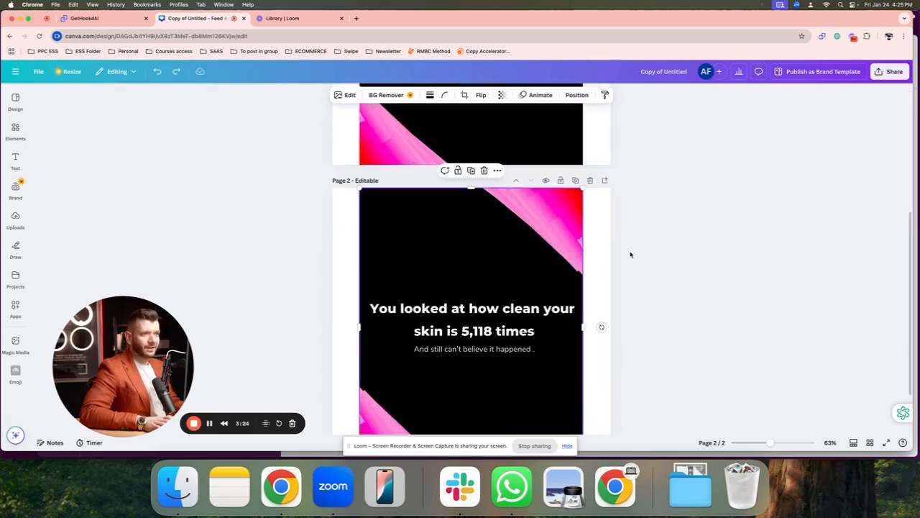
{"action": "scroll", "coordinate": [659, 246], "scroll_direction": "up", "scroll_amount": 1}
{"action": "scroll", "coordinate": [655, 249], "scroll_direction": "down", "scroll_amount": 2}
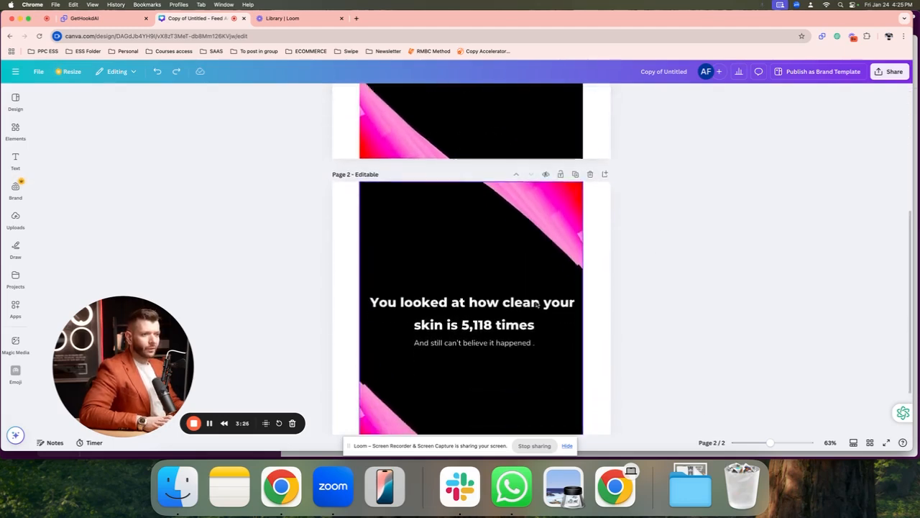
{"action": "left_click", "coordinate": [523, 335]}
{"action": "left_click_drag", "start_coordinate": [582, 403], "coordinate": [630, 418]}
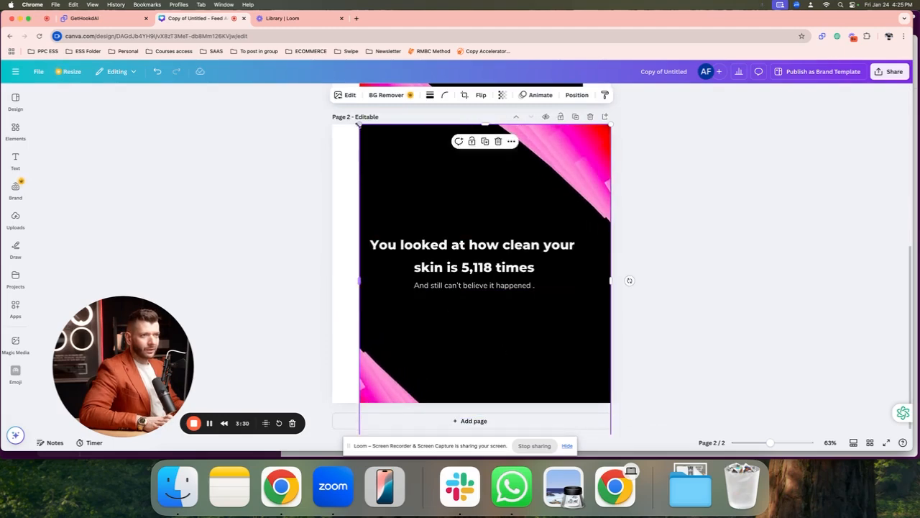
{"action": "left_click_drag", "start_coordinate": [359, 125], "coordinate": [294, 119]}
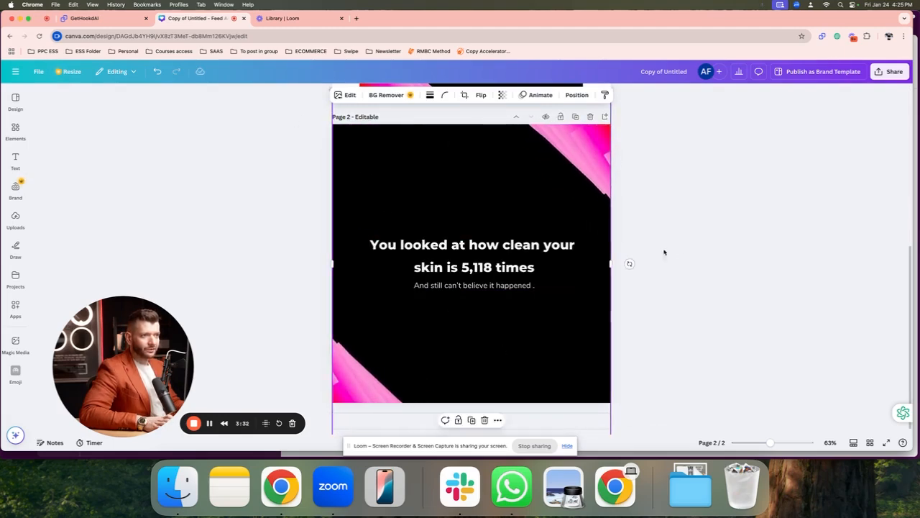
{"action": "left_click", "coordinate": [681, 258]}
Step: Compare the original design on page 1 with the edited version on page 2
{"action": "scroll", "coordinate": [679, 269], "scroll_direction": "up", "scroll_amount": 1}
{"action": "scroll", "coordinate": [680, 269], "scroll_direction": "up", "scroll_amount": 1}
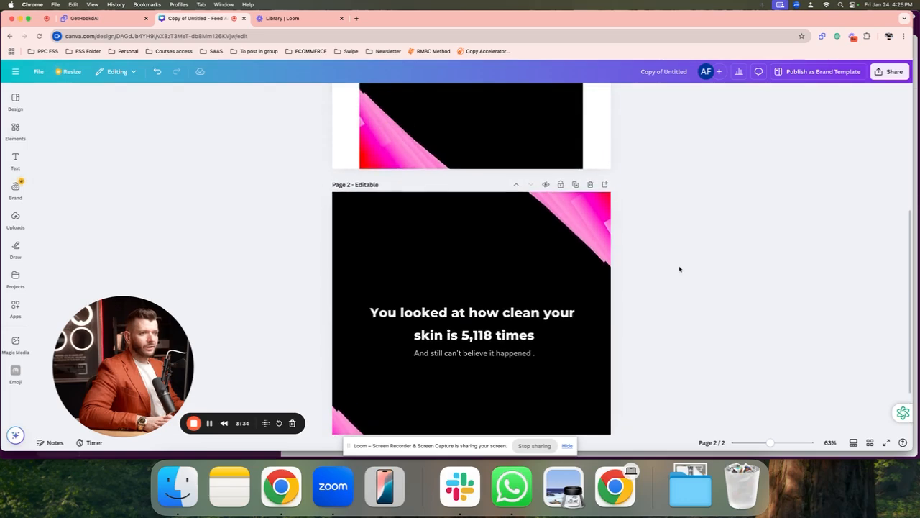
{"action": "scroll", "coordinate": [679, 268], "scroll_direction": "up", "scroll_amount": 6}
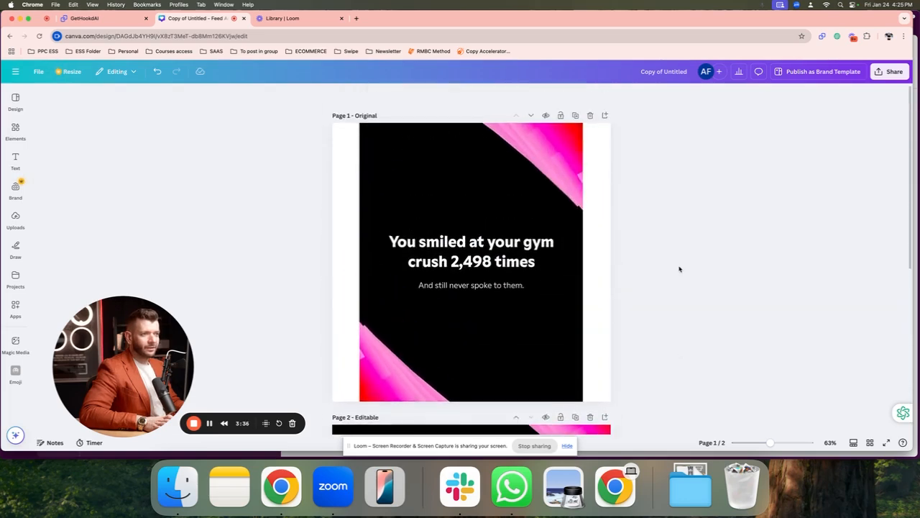
{"action": "left_click", "coordinate": [399, 148]}
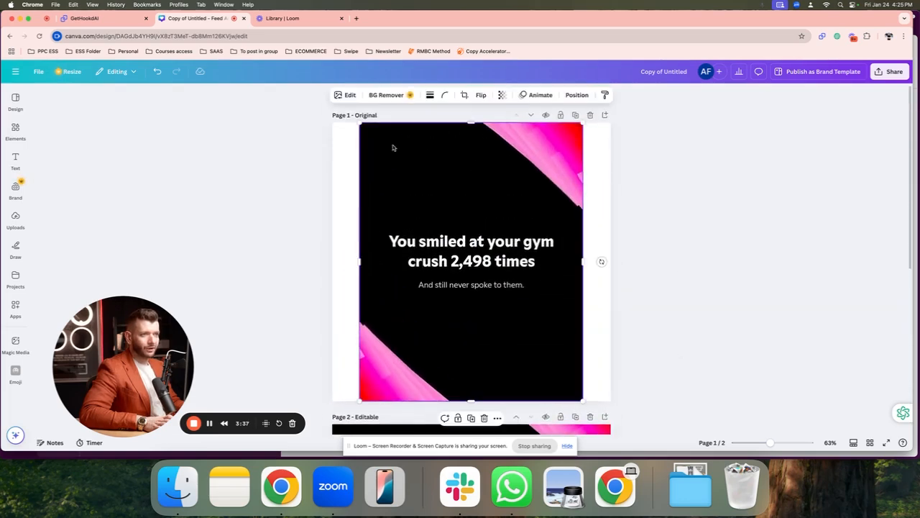
{"action": "left_click", "coordinate": [741, 214]}
{"action": "scroll", "coordinate": [710, 220], "scroll_direction": "down", "scroll_amount": 7}
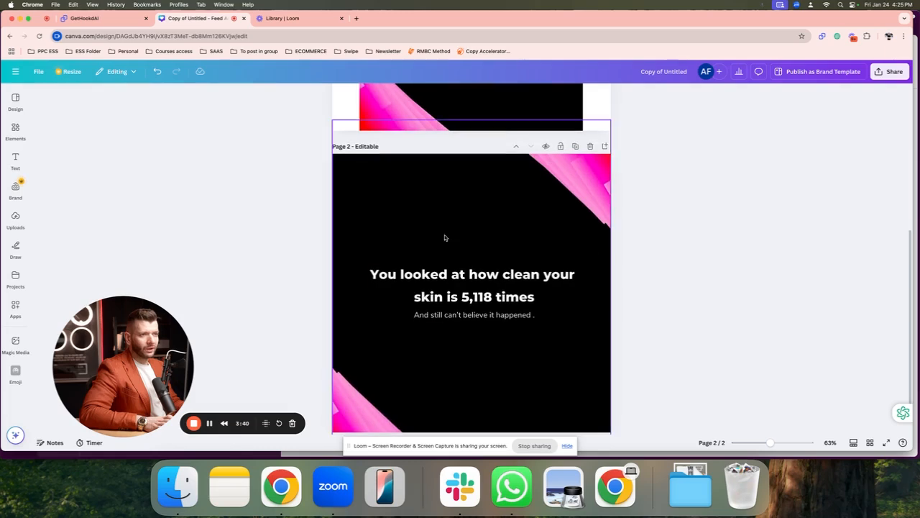
Step: Download all pages as PNG and save them as Copy of Untitled (1) in the Downloads folder
{"action": "left_click", "coordinate": [39, 72]}
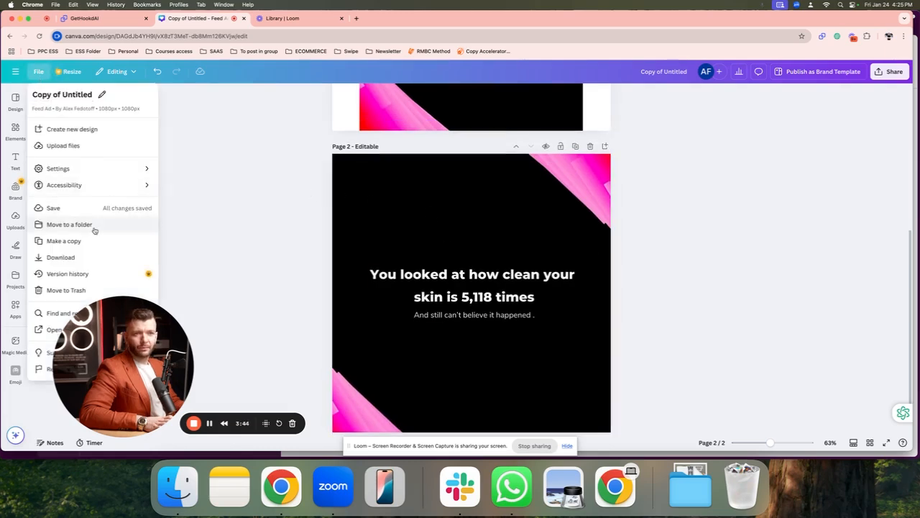
{"action": "left_click", "coordinate": [83, 261]}
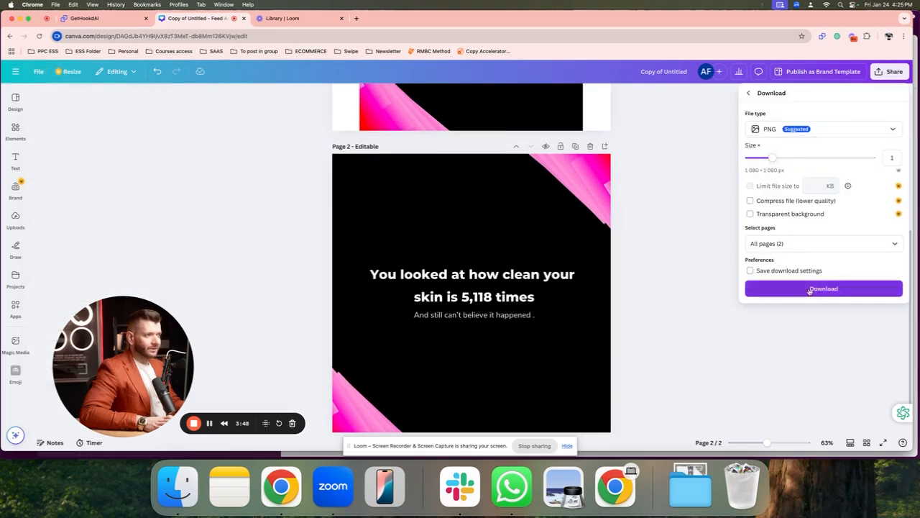
{"action": "left_click", "coordinate": [815, 291]}
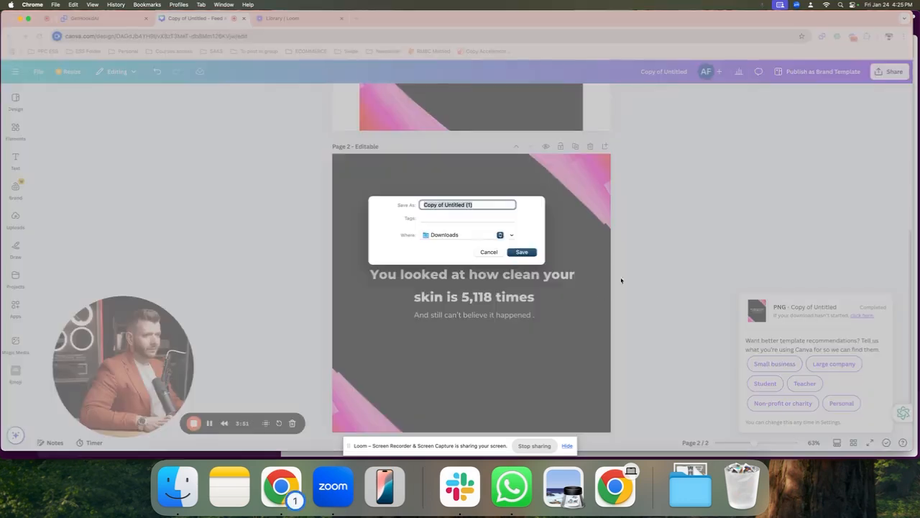
{"action": "left_click", "coordinate": [522, 252]}
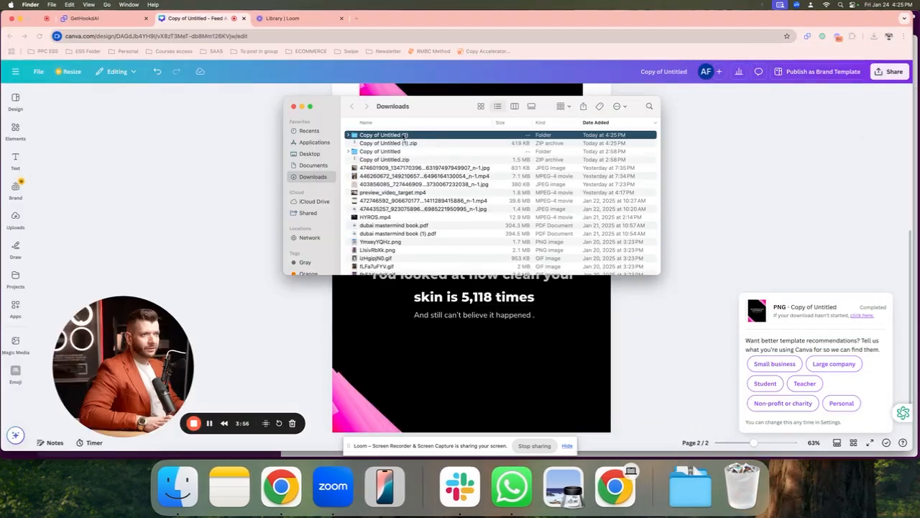
Step: Preview Editable.png from the downloaded Copy of Untitled (1) folder, then close the preview
{"action": "double_click", "coordinate": [403, 135]}
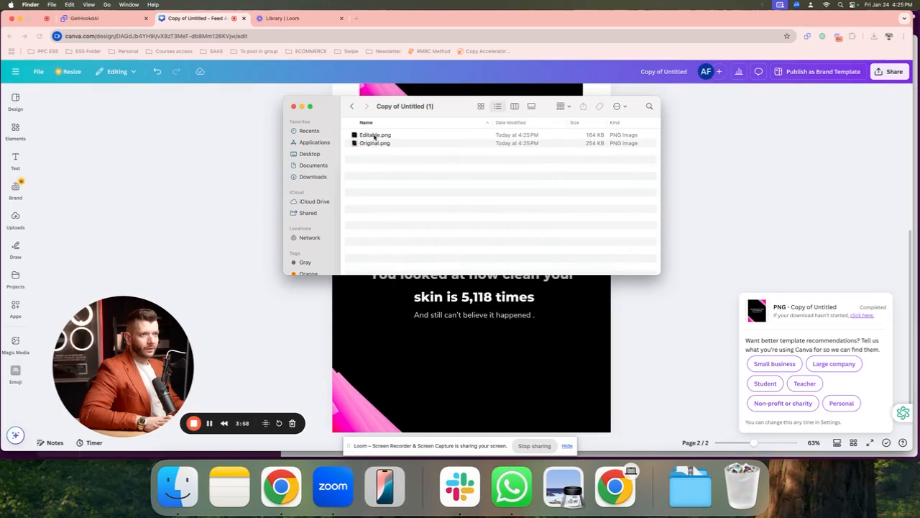
{"action": "double_click", "coordinate": [374, 136]}
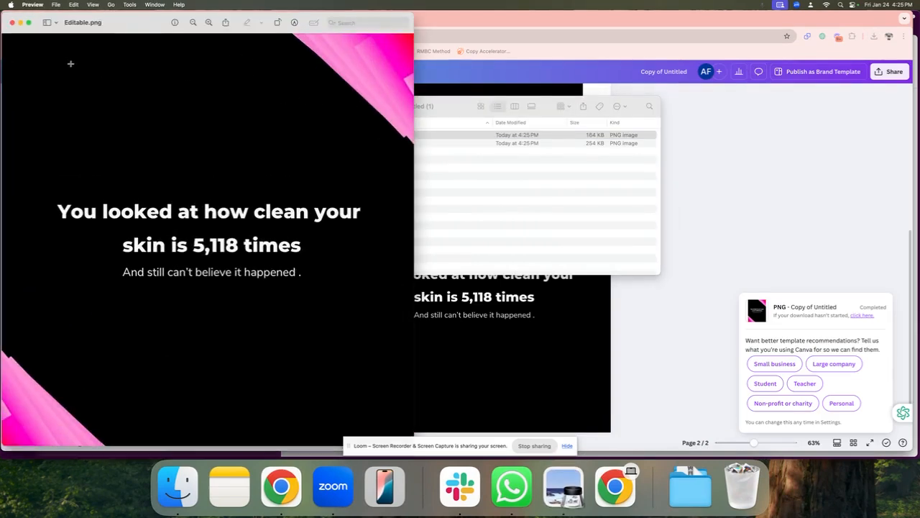
{"action": "left_click", "coordinate": [11, 23]}
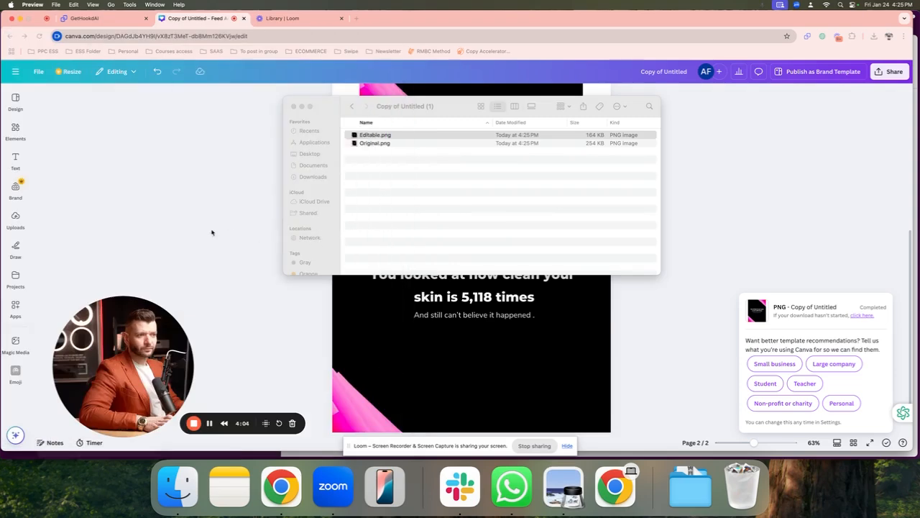
Step: Back in Canva, enlarge the text block on page 2 to span nearly the full page width and recentre it
{"action": "left_click", "coordinate": [247, 287]}
{"action": "left_click", "coordinate": [396, 285]}
{"action": "left_click_drag", "start_coordinate": [371, 268], "coordinate": [317, 254]}
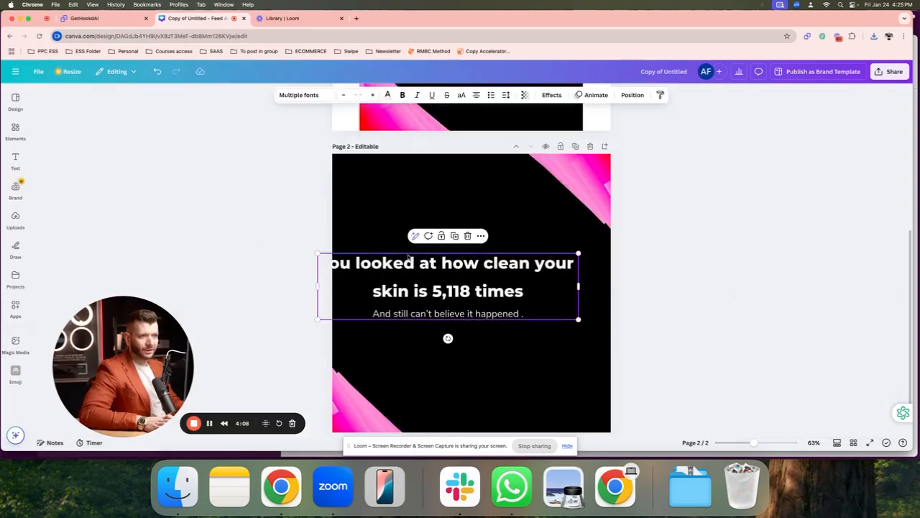
{"action": "left_click_drag", "start_coordinate": [408, 256], "coordinate": [431, 255]}
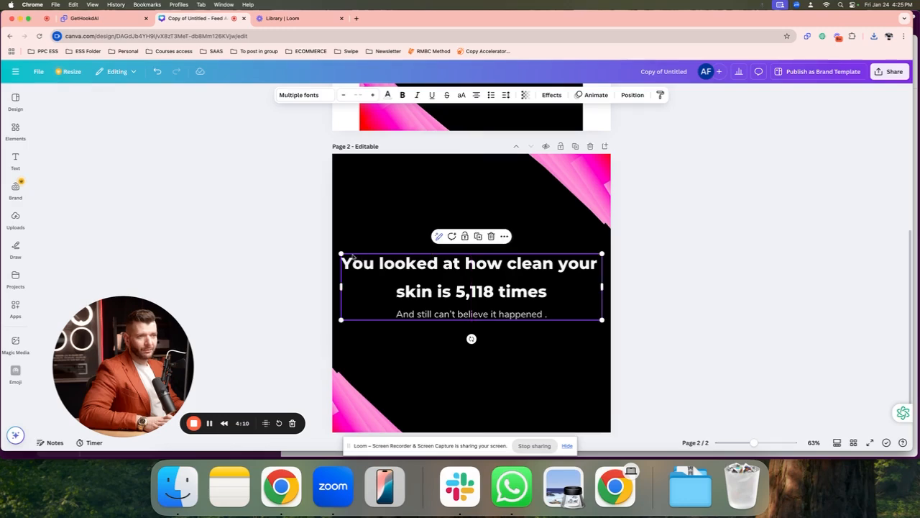
{"action": "left_click_drag", "start_coordinate": [341, 253], "coordinate": [333, 251]}
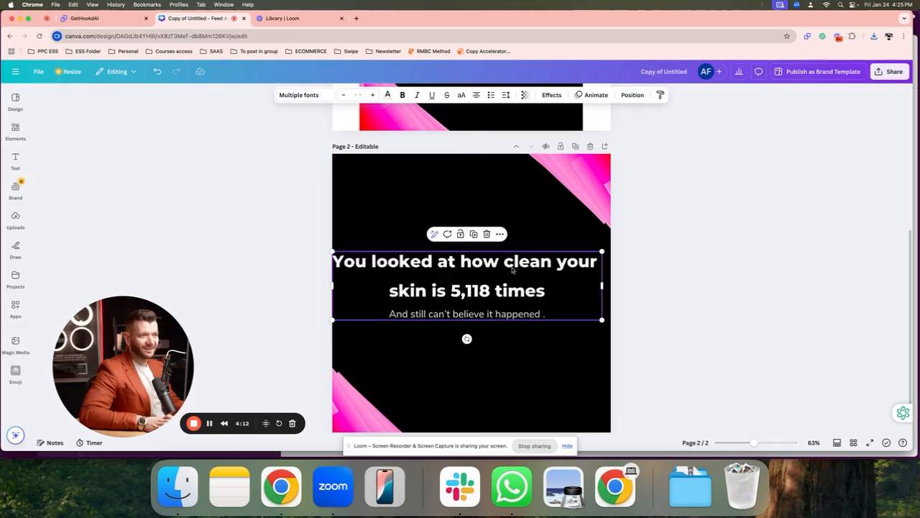
{"action": "left_click_drag", "start_coordinate": [602, 250], "coordinate": [611, 249]}
{"action": "left_click_drag", "start_coordinate": [389, 254], "coordinate": [393, 252]}
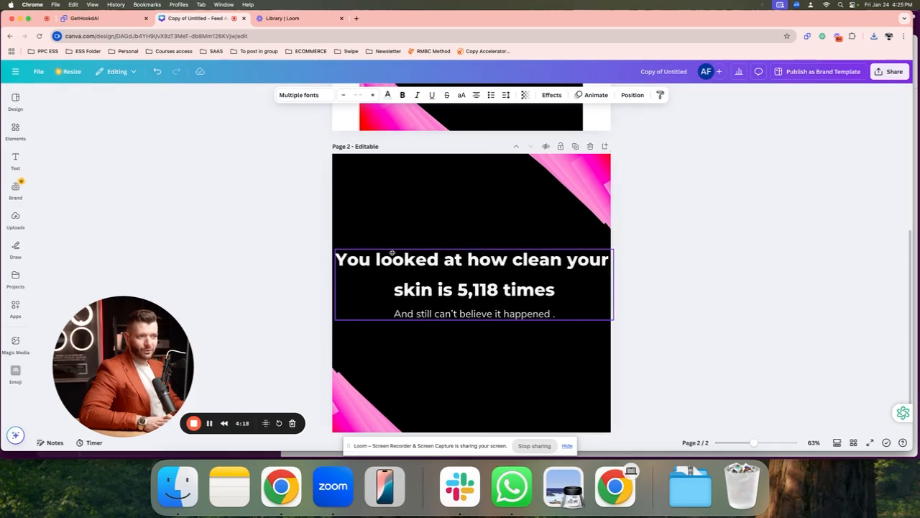
{"action": "left_click", "coordinate": [730, 269]}
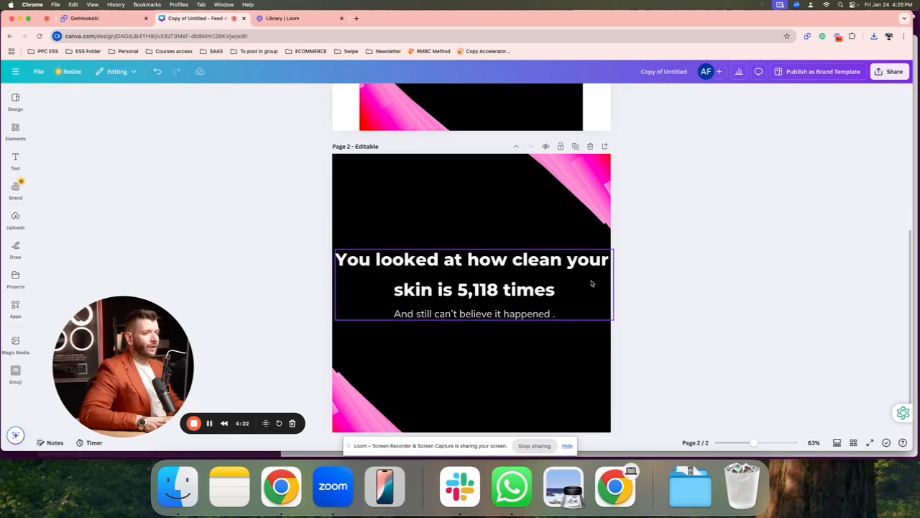
Step: Download all pages again as PNG, saving them as Copy of Untitled (2) in the Downloads folder
{"action": "left_click", "coordinate": [39, 72]}
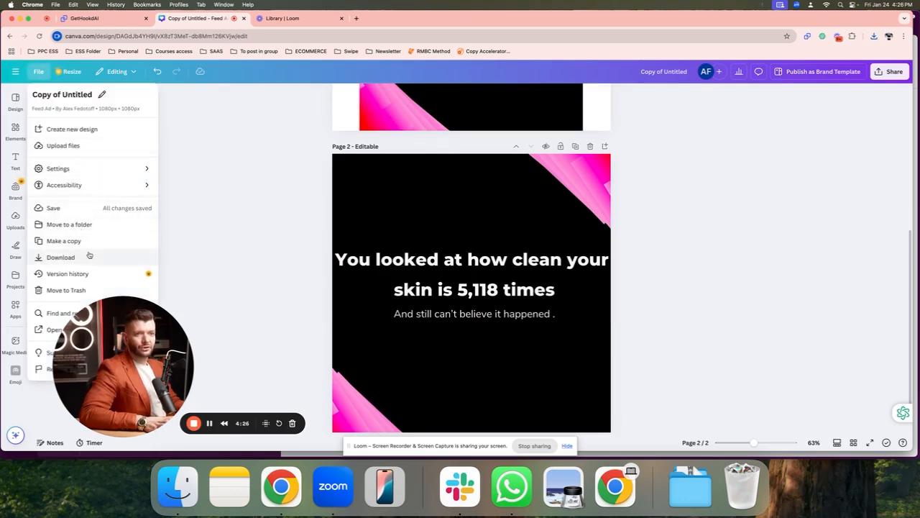
{"action": "left_click", "coordinate": [61, 256]}
{"action": "left_click", "coordinate": [822, 288]}
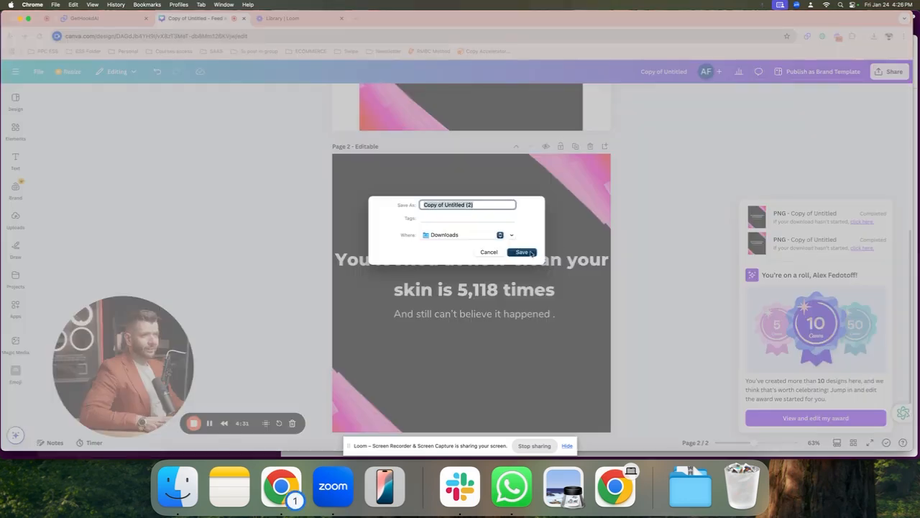
{"action": "left_click", "coordinate": [530, 252]}
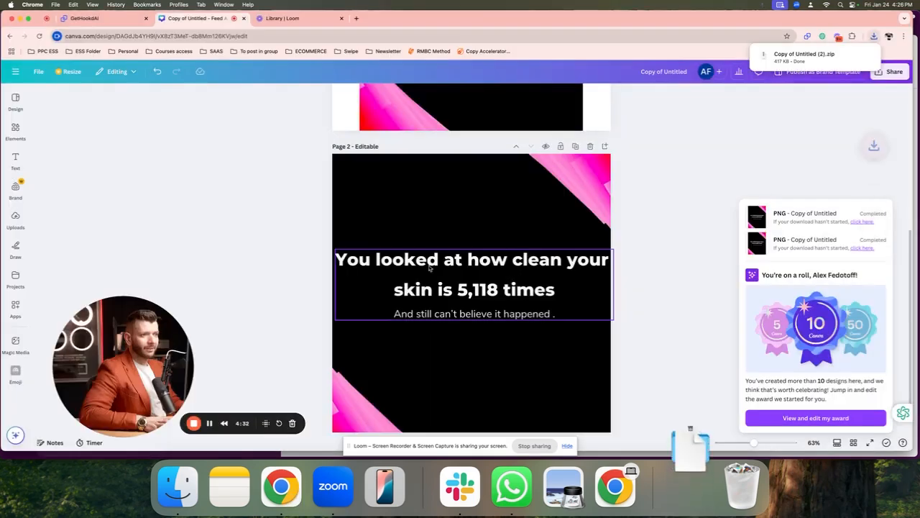
Step: Preview Editable.png from the Copy of Untitled (2) folder, then close the preview and the folder window
{"action": "left_click", "coordinate": [701, 486]}
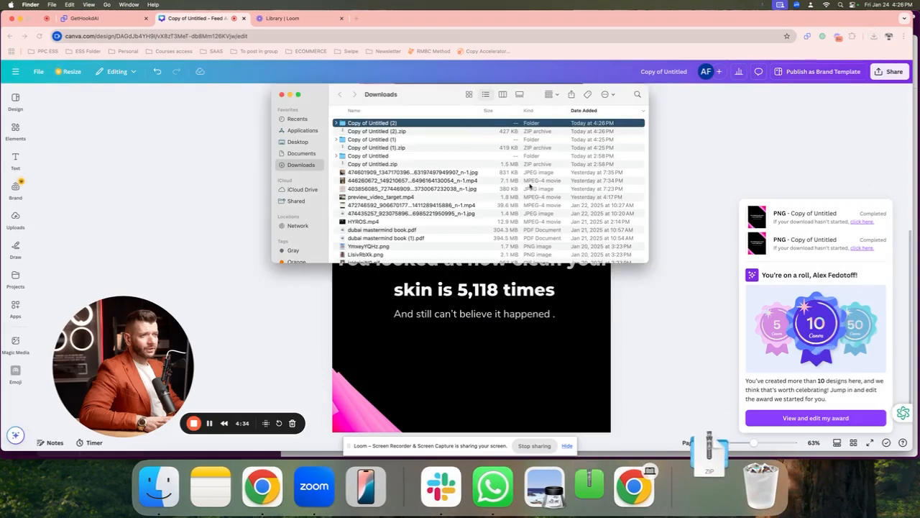
{"action": "double_click", "coordinate": [367, 122]}
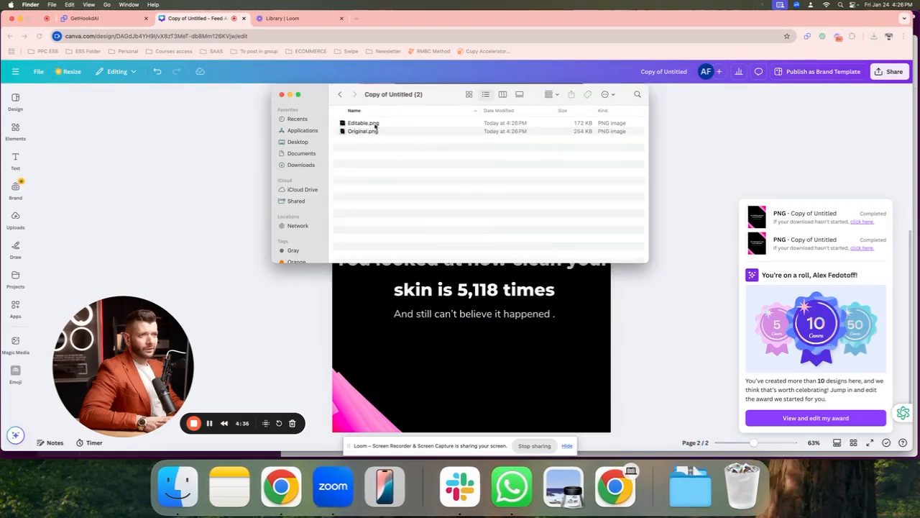
{"action": "left_click", "coordinate": [374, 123]}
{"action": "double_click", "coordinate": [376, 123]}
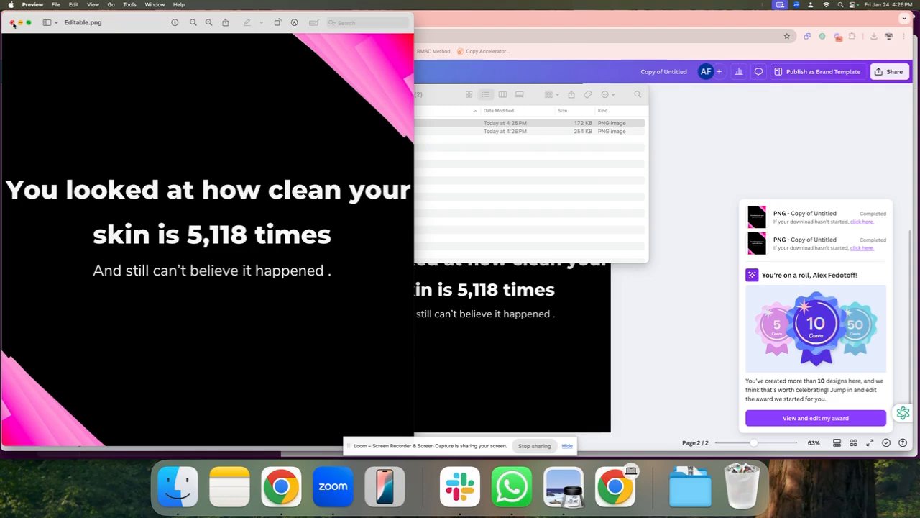
{"action": "left_click", "coordinate": [12, 23]}
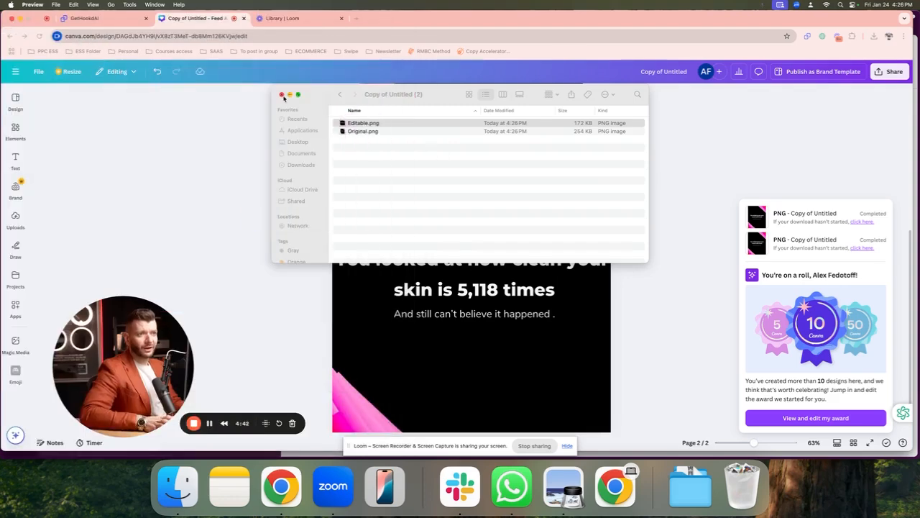
{"action": "left_click", "coordinate": [273, 97]}
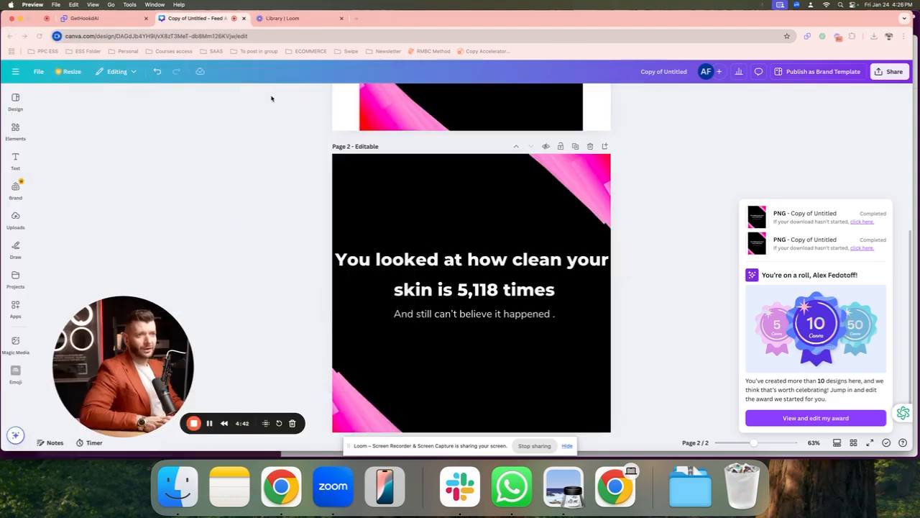
Step: Switch to GetHookd and browse the static ad templates available for editing in Canva
{"action": "left_click", "coordinate": [122, 21]}
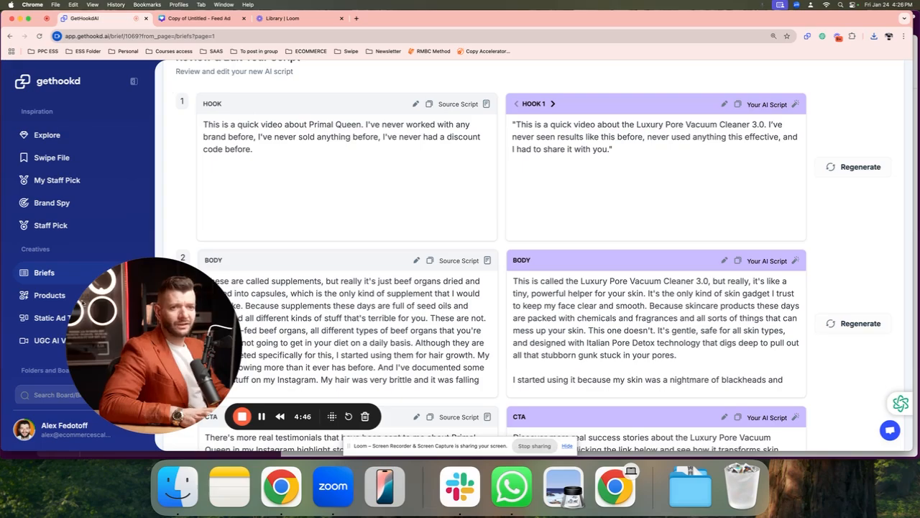
{"action": "left_click", "coordinate": [44, 317]}
{"action": "scroll", "coordinate": [395, 225], "scroll_direction": "down", "scroll_amount": 10}
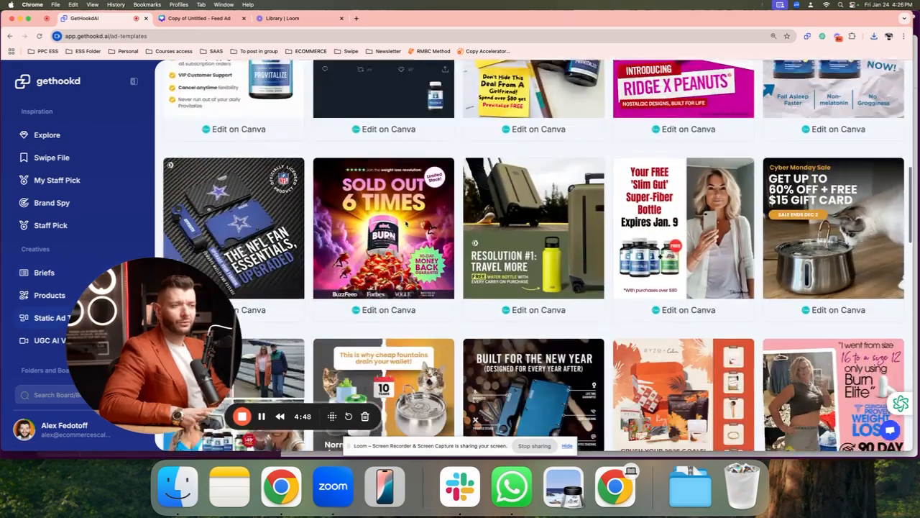
{"action": "scroll", "coordinate": [454, 169], "scroll_direction": "down", "scroll_amount": 4}
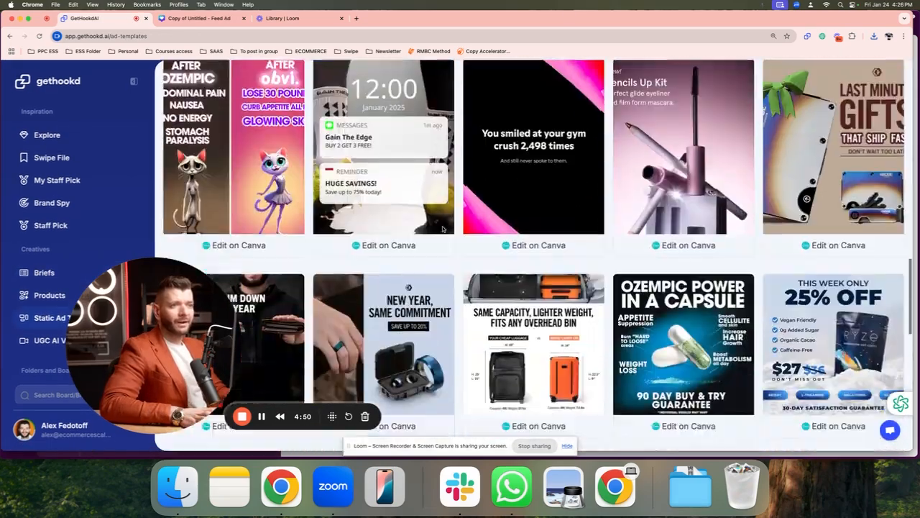
{"action": "scroll", "coordinate": [403, 158], "scroll_direction": "up", "scroll_amount": 1}
{"action": "scroll", "coordinate": [374, 148], "scroll_direction": "up", "scroll_amount": 2}
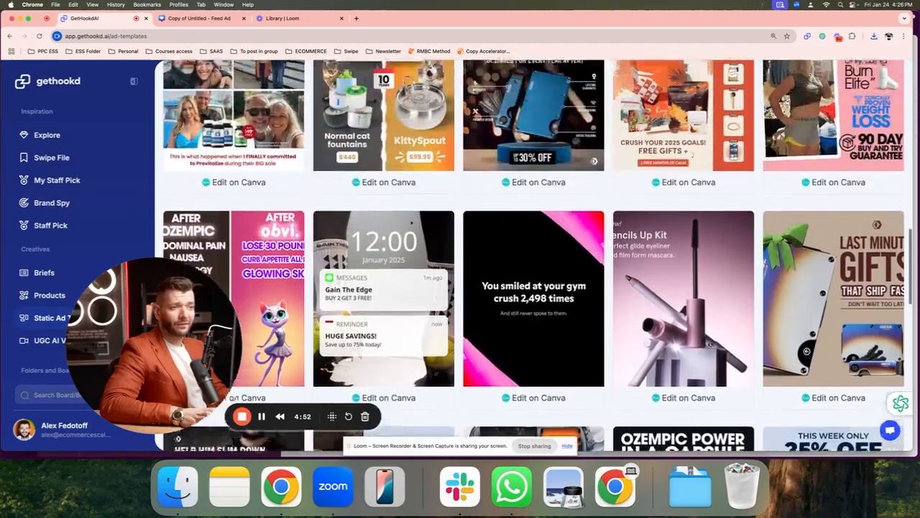
{"action": "scroll", "coordinate": [421, 260], "scroll_direction": "down", "scroll_amount": 10}
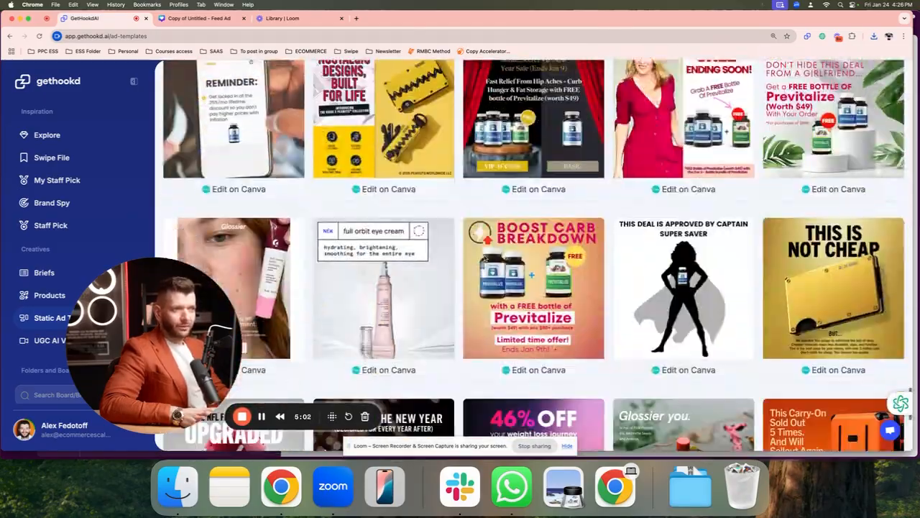
{"action": "scroll", "coordinate": [406, 209], "scroll_direction": "down", "scroll_amount": 15}
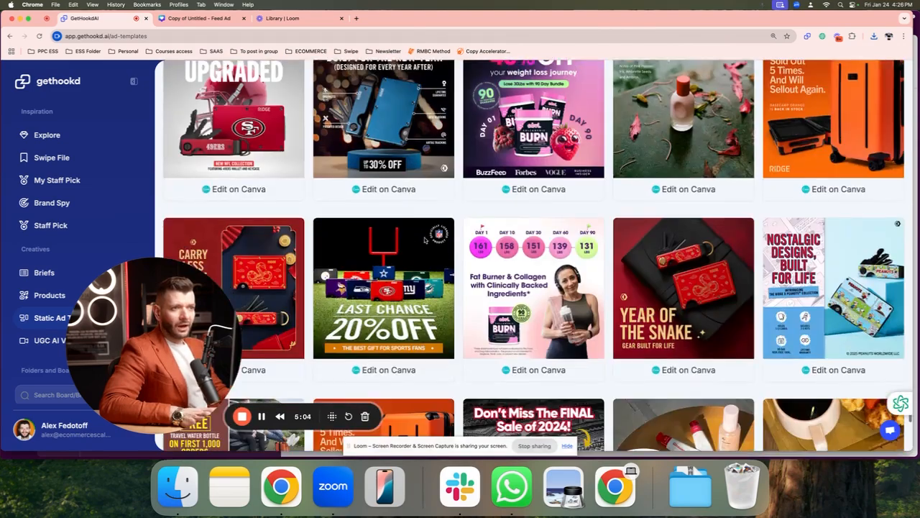
{"action": "scroll", "coordinate": [467, 276], "scroll_direction": "down", "scroll_amount": 1}
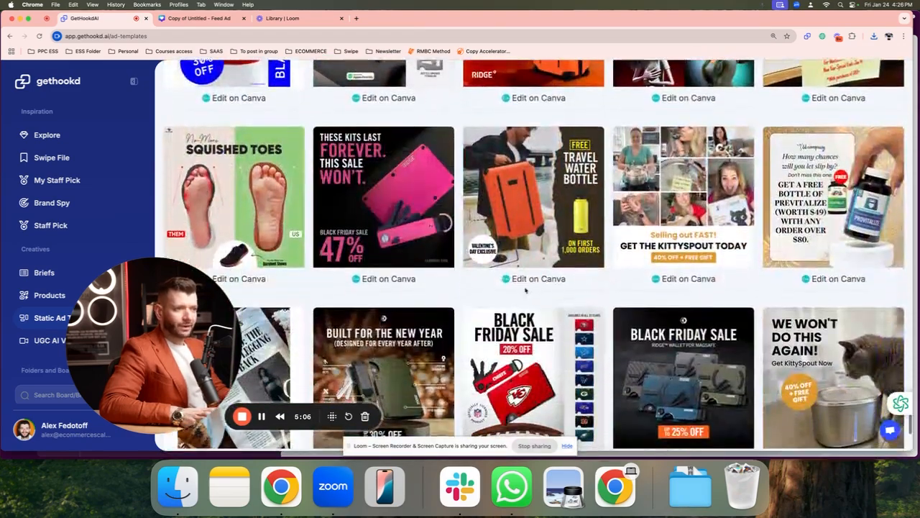
Step: Create a new Canva design from the free travel water bottle suitcase template and look over its original and editable pages
{"action": "left_click", "coordinate": [522, 280]}
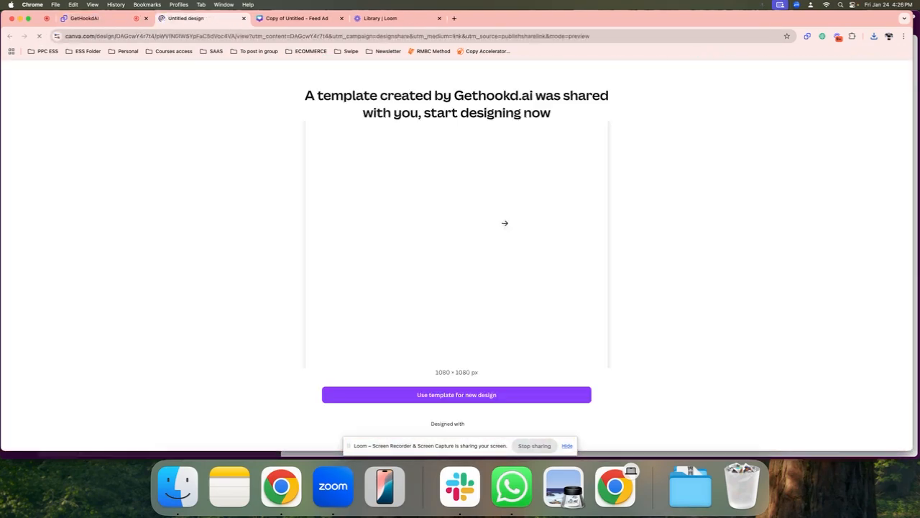
{"action": "left_click", "coordinate": [493, 395]}
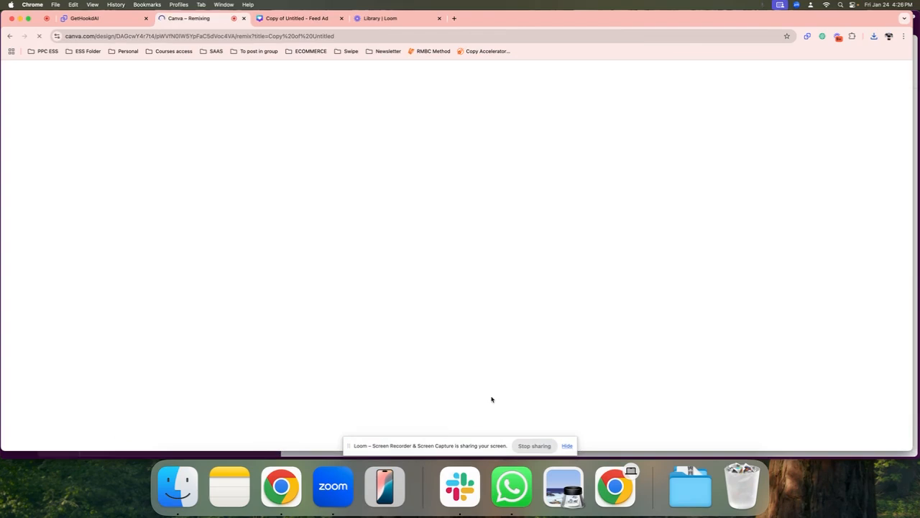
{"action": "scroll", "coordinate": [403, 158], "scroll_direction": "down", "scroll_amount": 5}
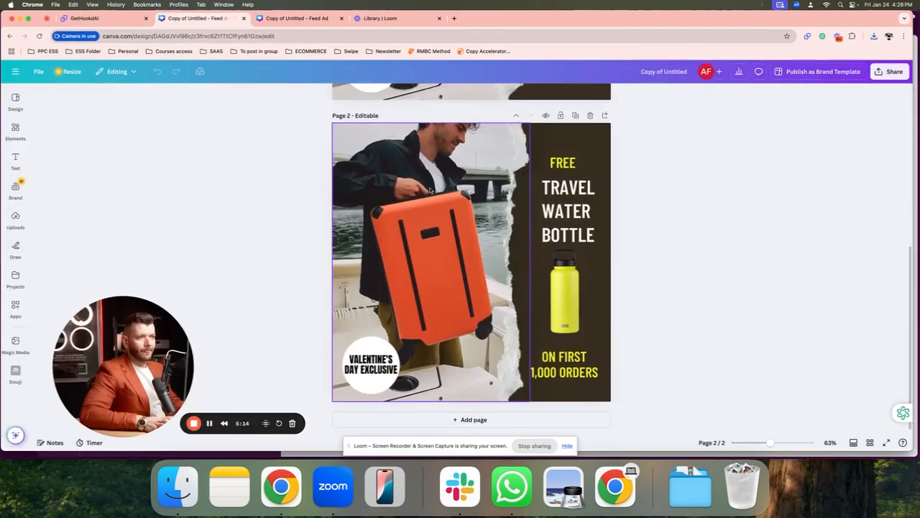
{"action": "scroll", "coordinate": [301, 119], "scroll_direction": "up", "scroll_amount": 5}
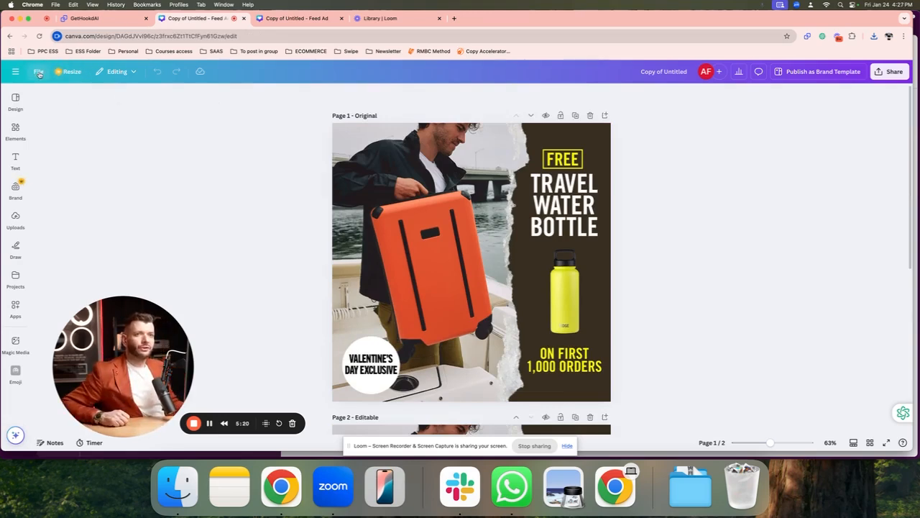
Step: Switch back to GetHookd and browse the static ad templates for another design to edit
{"action": "left_click", "coordinate": [86, 18]}
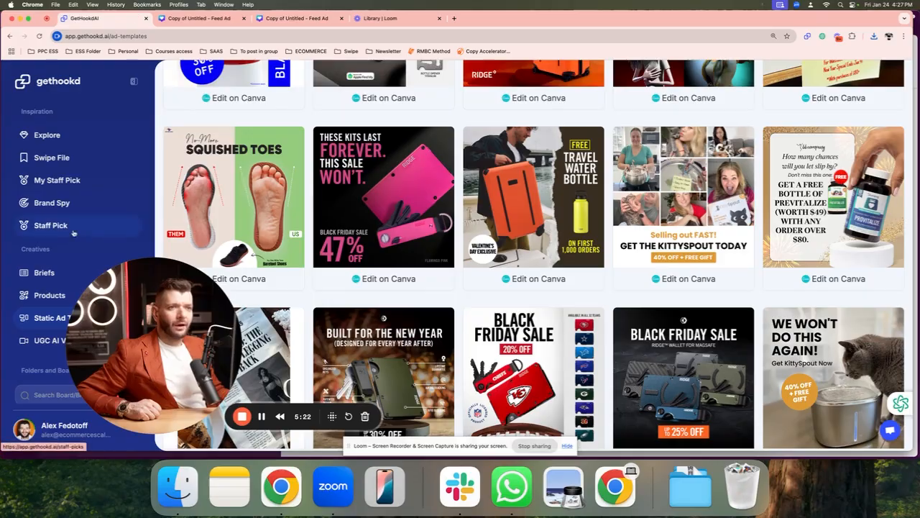
{"action": "scroll", "coordinate": [313, 201], "scroll_direction": "down", "scroll_amount": 10}
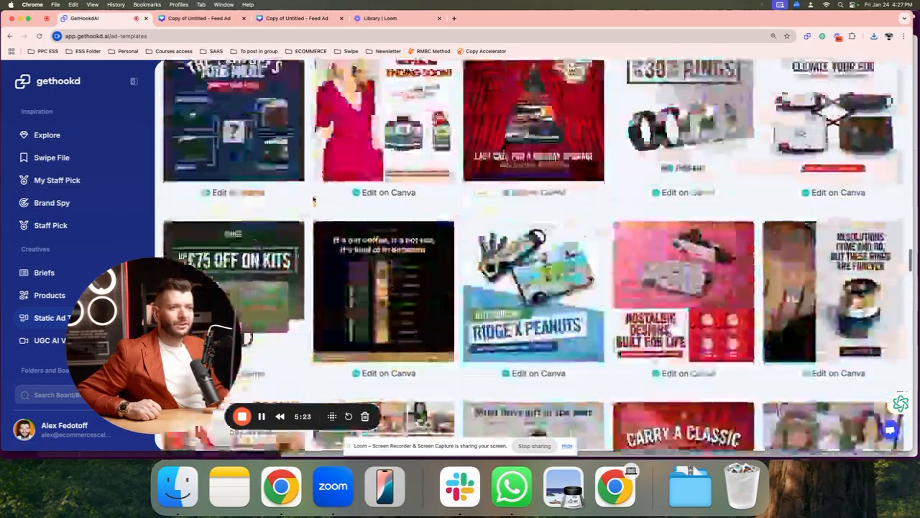
{"action": "scroll", "coordinate": [314, 200], "scroll_direction": "up", "scroll_amount": 10}
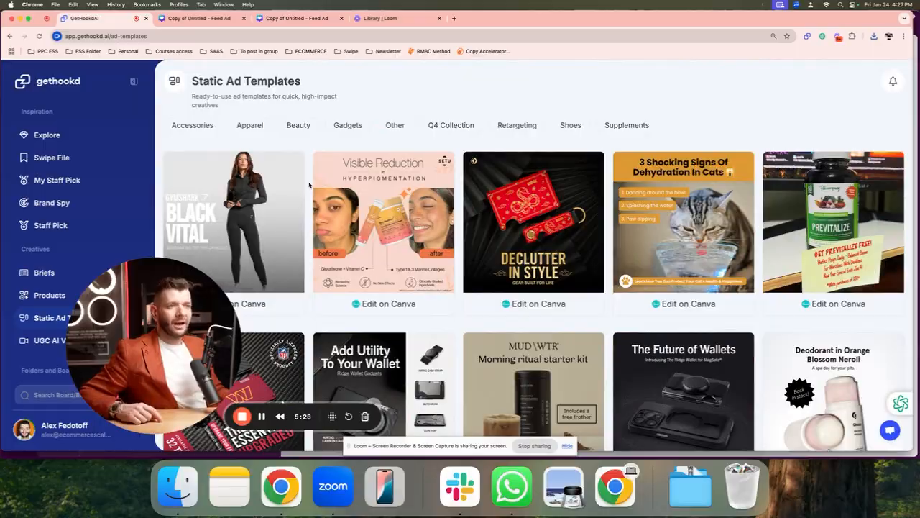
{"action": "scroll", "coordinate": [309, 185], "scroll_direction": "down", "scroll_amount": 10}
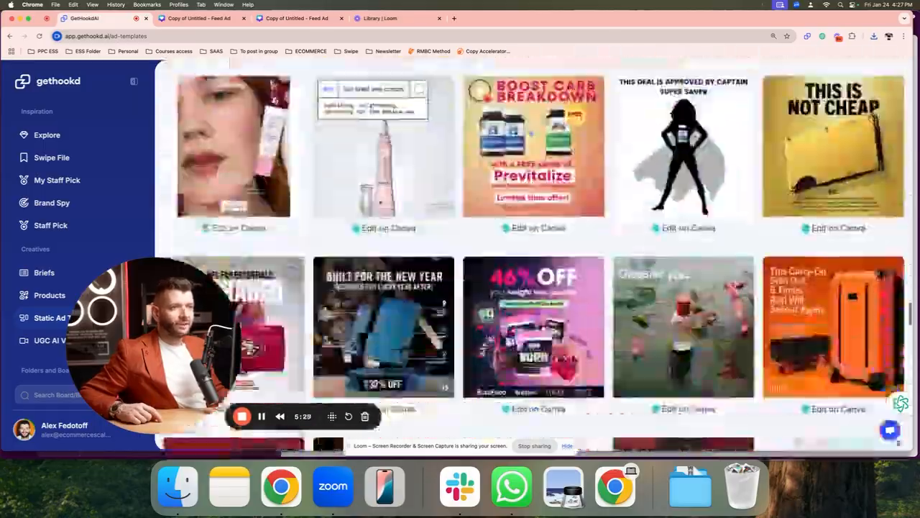
{"action": "scroll", "coordinate": [435, 214], "scroll_direction": "down", "scroll_amount": 15}
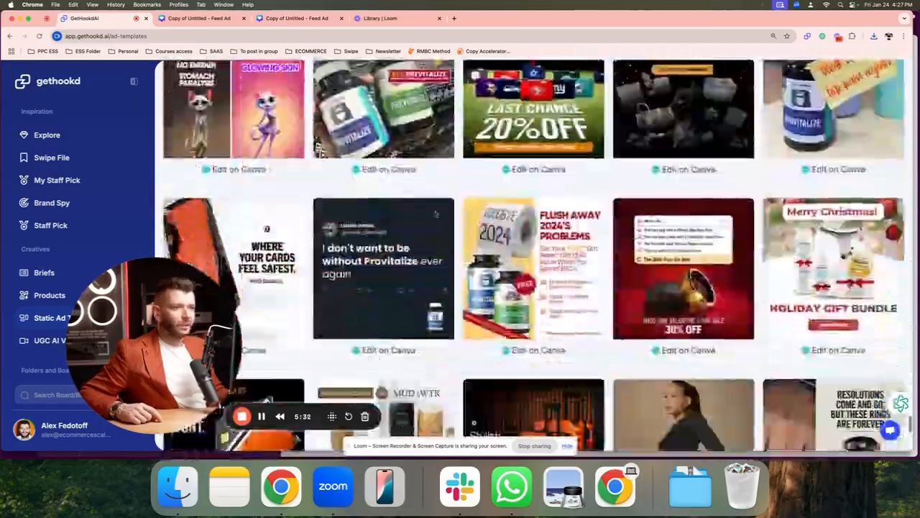
{"action": "scroll", "coordinate": [435, 214], "scroll_direction": "up", "scroll_amount": 20}
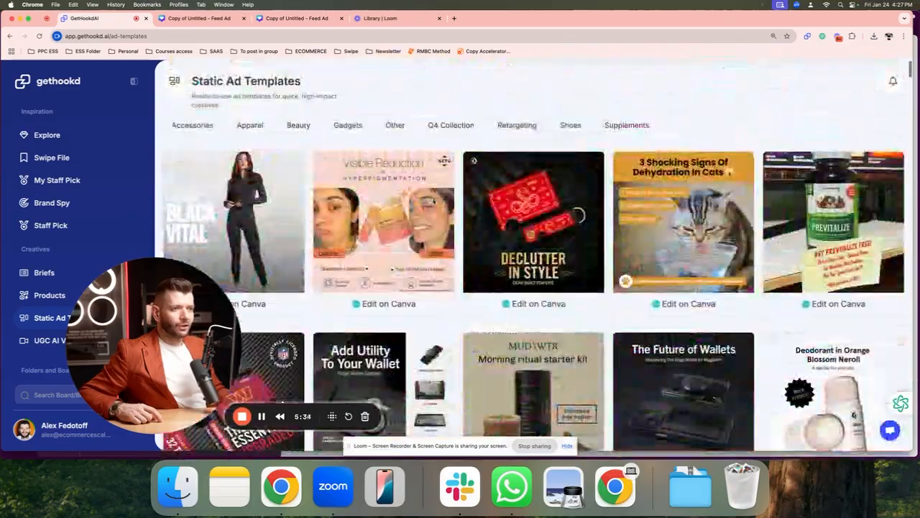
{"action": "scroll", "coordinate": [463, 174], "scroll_direction": "down", "scroll_amount": 15}
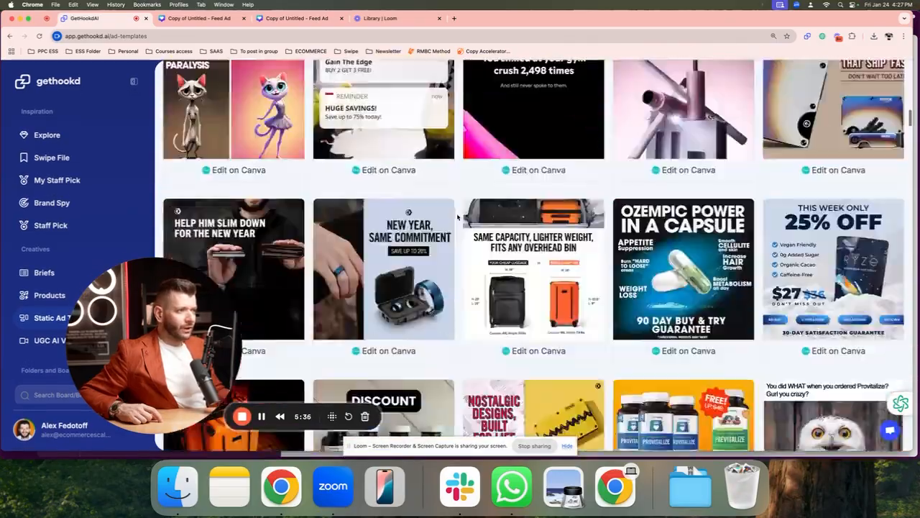
{"action": "scroll", "coordinate": [511, 229], "scroll_direction": "down", "scroll_amount": 5}
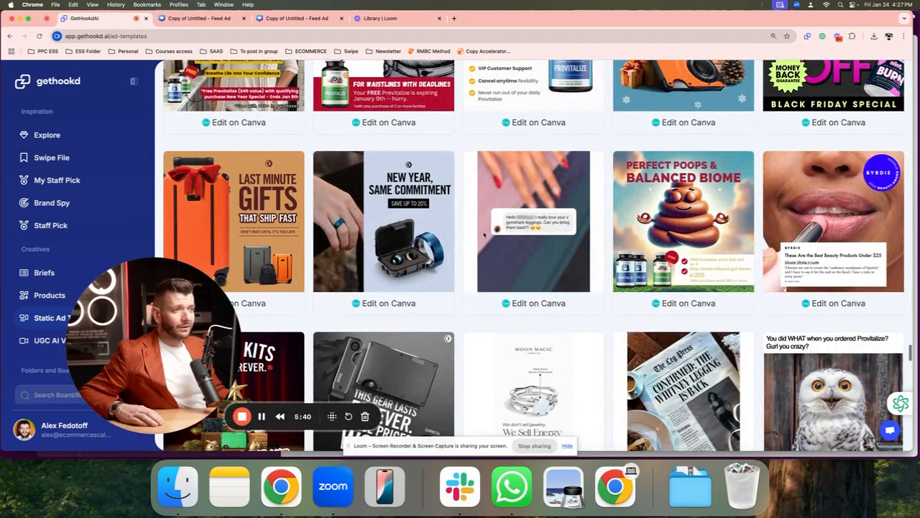
Step: Create a new Canva design from the Gymshark leggings customer message template
{"action": "left_click", "coordinate": [528, 300]}
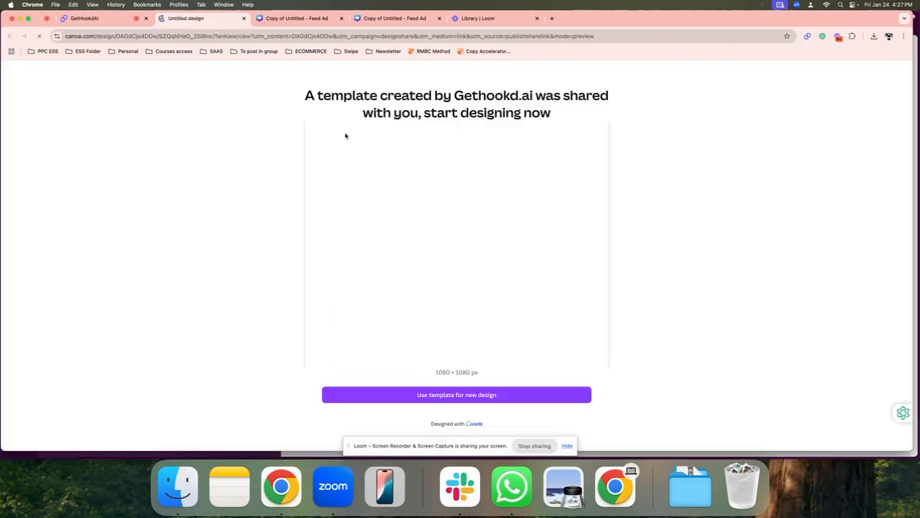
{"action": "left_click", "coordinate": [456, 394]}
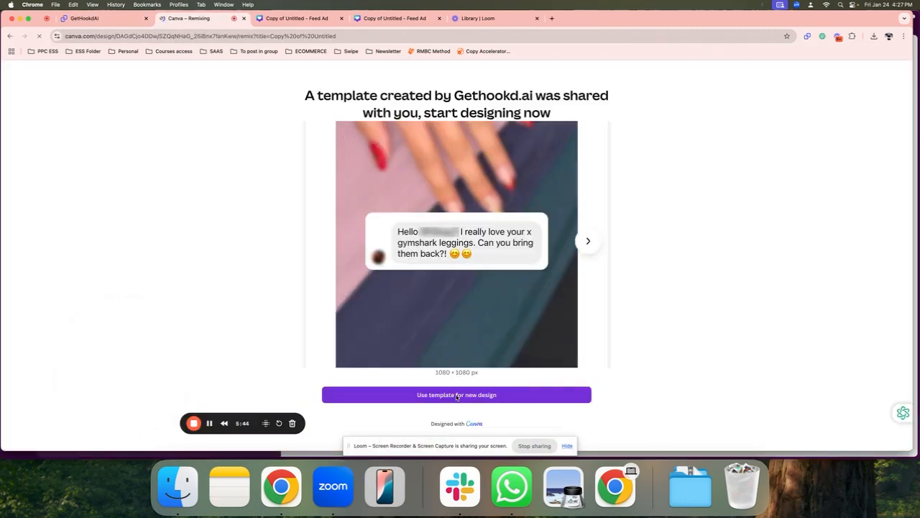
{"action": "scroll", "coordinate": [458, 260], "scroll_direction": "down", "scroll_amount": 5}
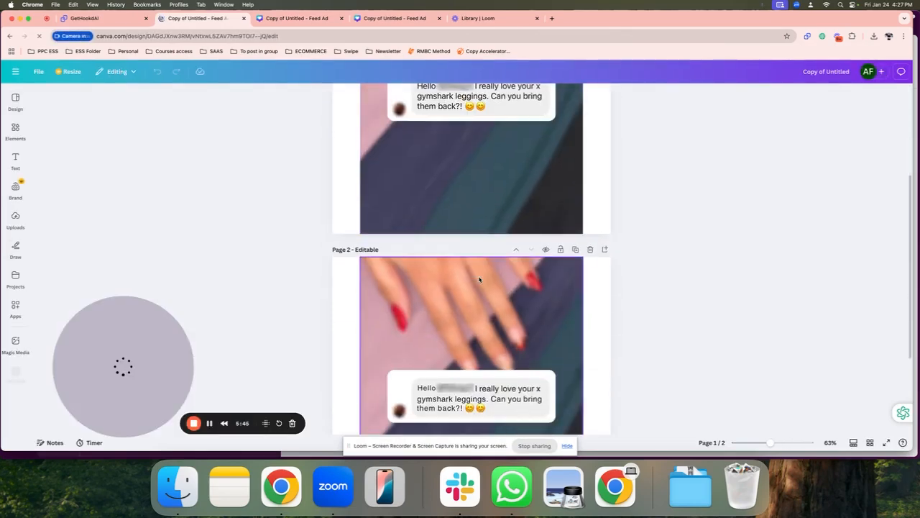
Step: Check that the "Hello" text on page 2 is a separate element, and compare the editable page with the original
{"action": "left_click", "coordinate": [435, 388]}
{"action": "double_click", "coordinate": [436, 388]}
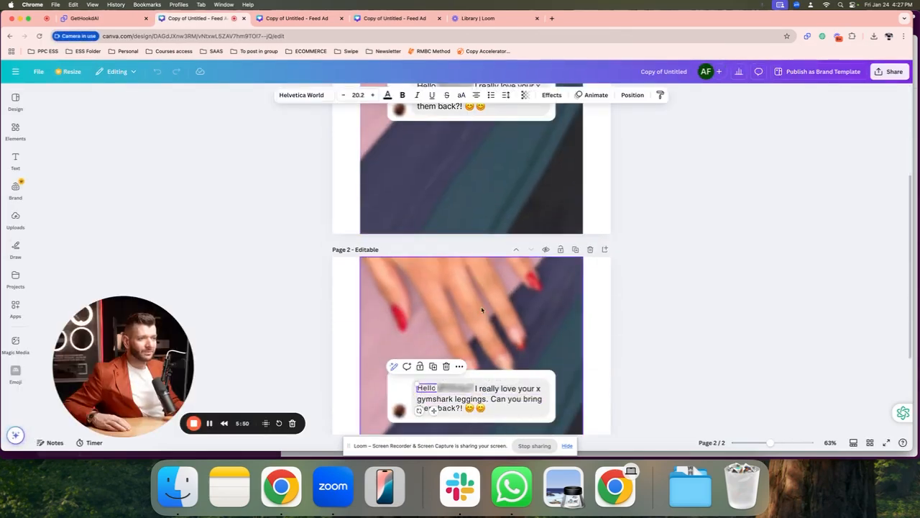
{"action": "scroll", "coordinate": [679, 287], "scroll_direction": "down", "scroll_amount": 3}
{"action": "left_click", "coordinate": [668, 266]}
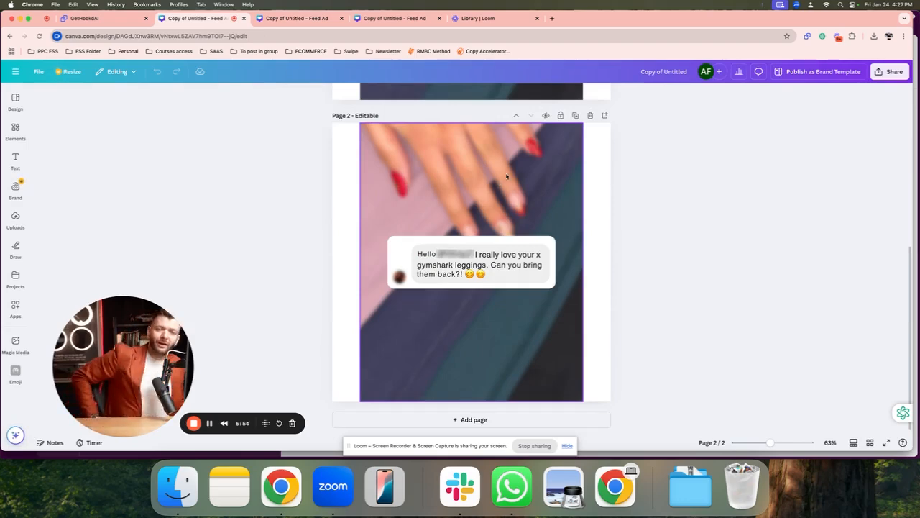
{"action": "scroll", "coordinate": [507, 176], "scroll_direction": "up", "scroll_amount": 3}
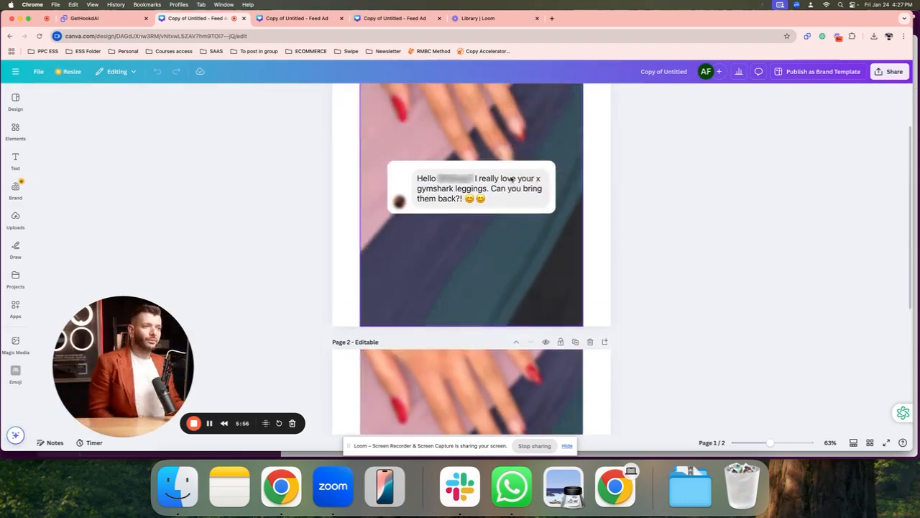
{"action": "scroll", "coordinate": [644, 187], "scroll_direction": "up", "scroll_amount": 2}
{"action": "scroll", "coordinate": [628, 267], "scroll_direction": "down", "scroll_amount": 5}
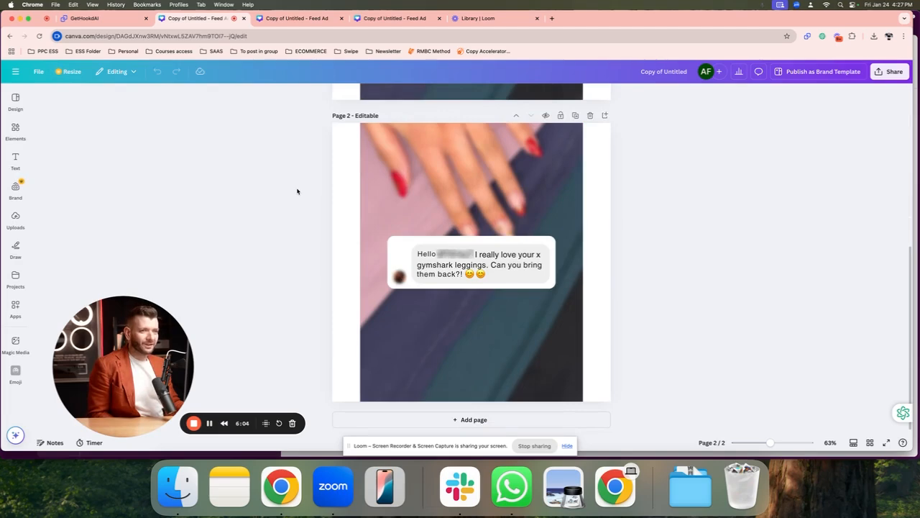
{"action": "scroll", "coordinate": [415, 173], "scroll_direction": "up", "scroll_amount": 5}
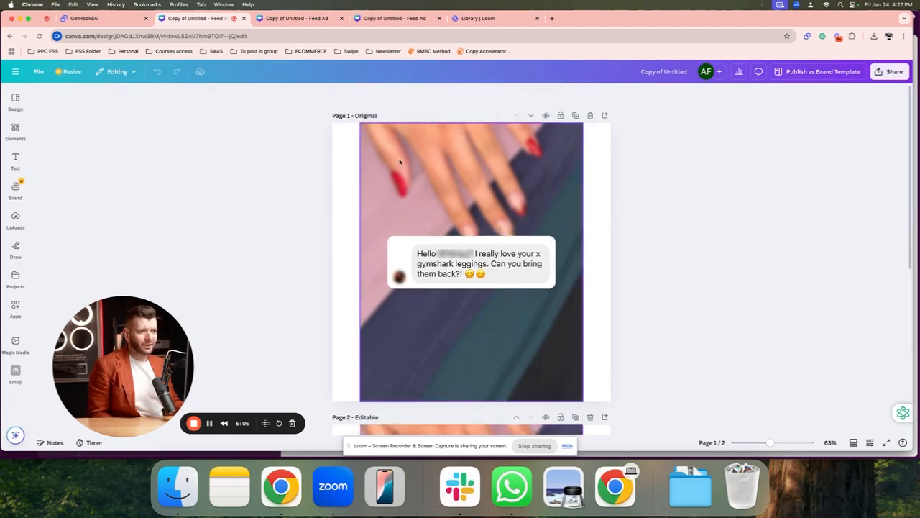
Step: Enlarge the image on page 1 in both directions until it covers the white side margins
{"action": "left_click", "coordinate": [400, 162]}
{"action": "left_click_drag", "start_coordinate": [360, 124], "coordinate": [276, 110]}
{"action": "left_click_drag", "start_coordinate": [583, 401], "coordinate": [641, 412]}
{"action": "left_click", "coordinate": [670, 316]}
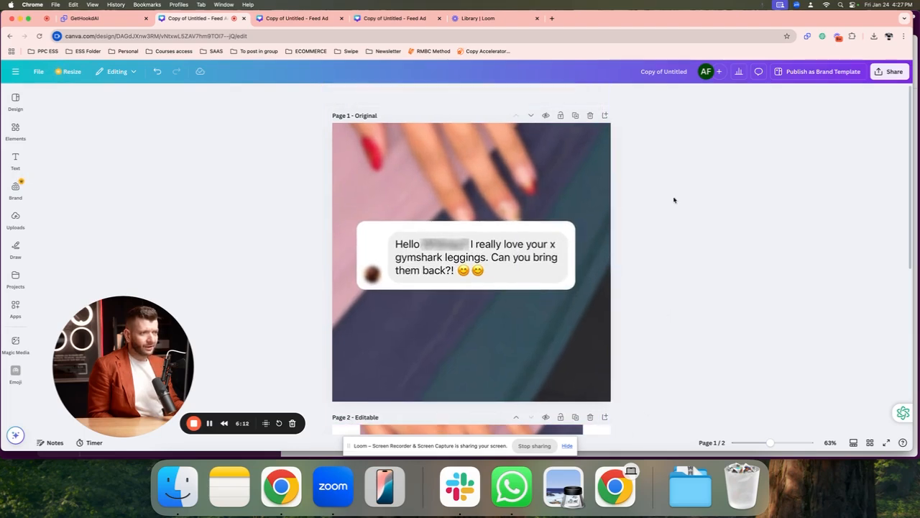
Step: Try to enlarge and reposition the background image on page 2 so it fills the page behind the message text
{"action": "scroll", "coordinate": [673, 230], "scroll_direction": "down", "scroll_amount": 8}
{"action": "left_click", "coordinate": [495, 197]}
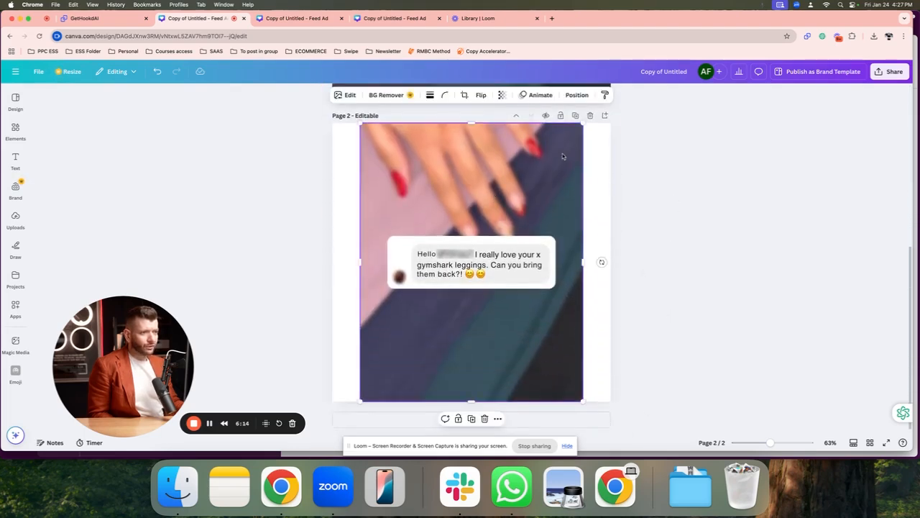
{"action": "left_click_drag", "start_coordinate": [582, 125], "coordinate": [677, 116]}
{"action": "left_click_drag", "start_coordinate": [507, 166], "coordinate": [481, 211]}
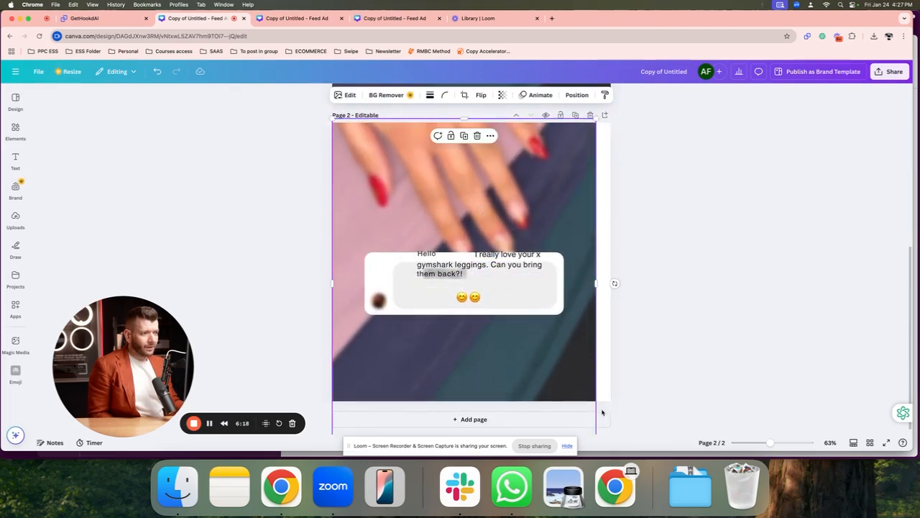
{"action": "left_click_drag", "start_coordinate": [594, 285], "coordinate": [621, 283]}
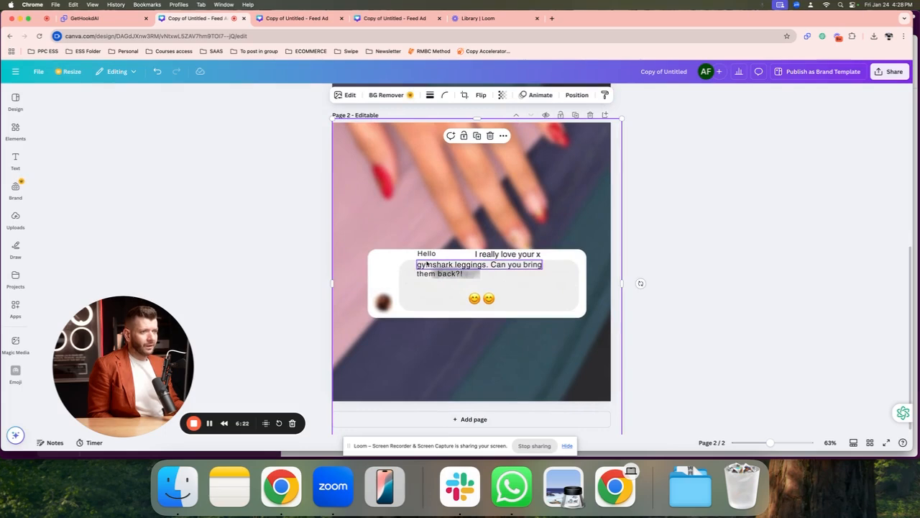
{"action": "left_click_drag", "start_coordinate": [392, 264], "coordinate": [395, 245]}
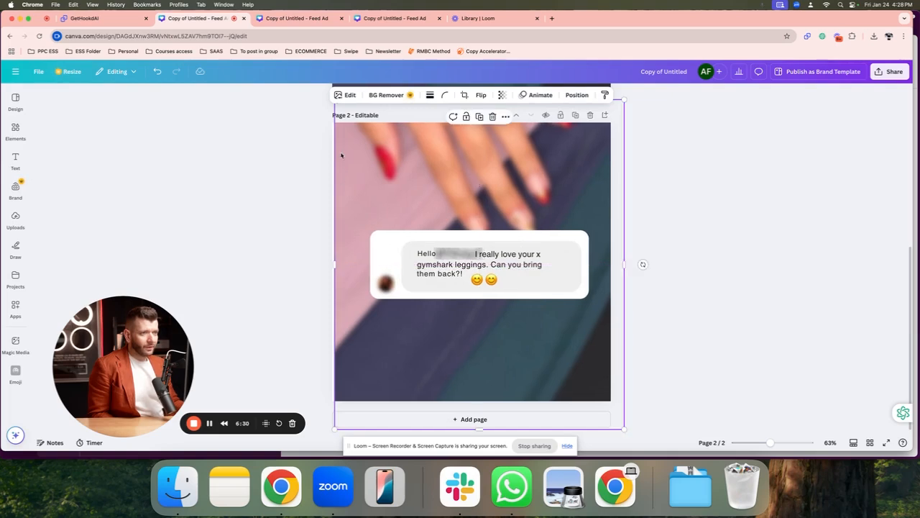
{"action": "left_click_drag", "start_coordinate": [332, 266], "coordinate": [328, 263]}
{"action": "left_click_drag", "start_coordinate": [381, 241], "coordinate": [392, 242]}
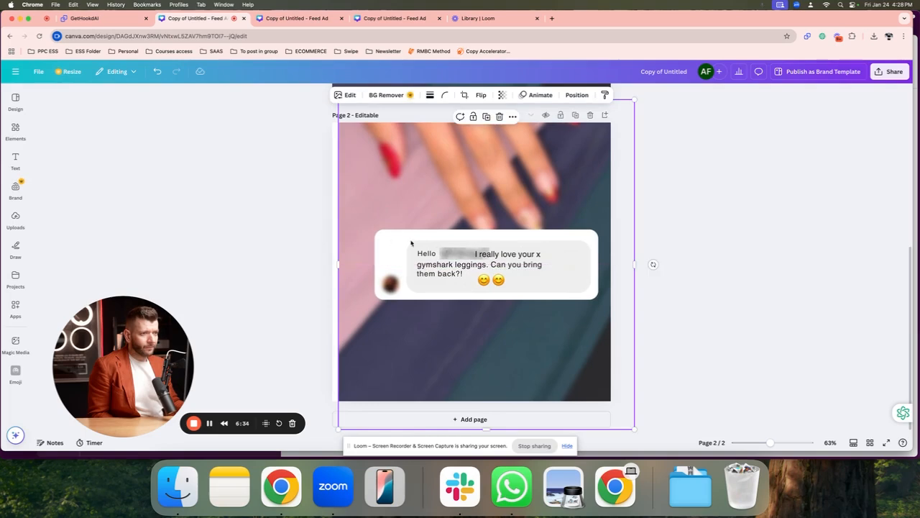
Step: Undo all the image resizing and moving on both pages, and check pages 1 and 2
{"action": "key", "text": "super+z"}
{"action": "key", "text": "super+z"}
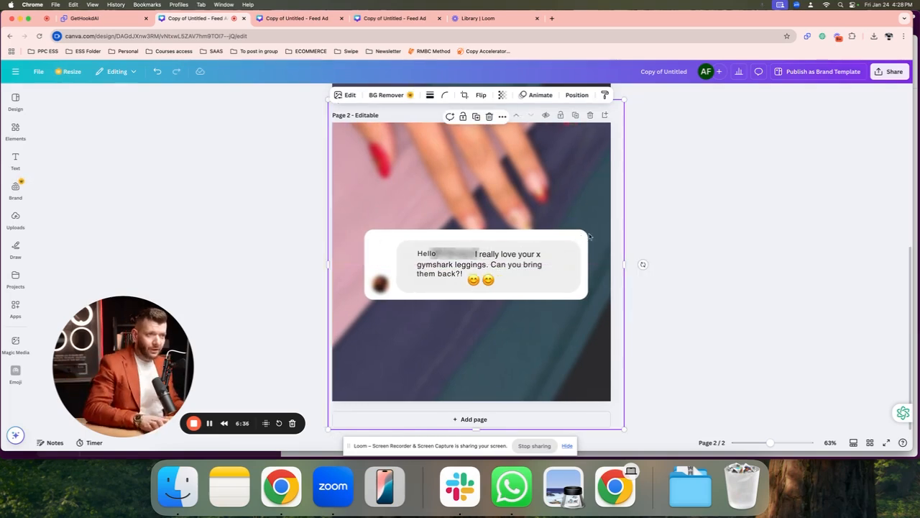
{"action": "key", "text": "super+z"}
{"action": "key", "text": "super+z"}
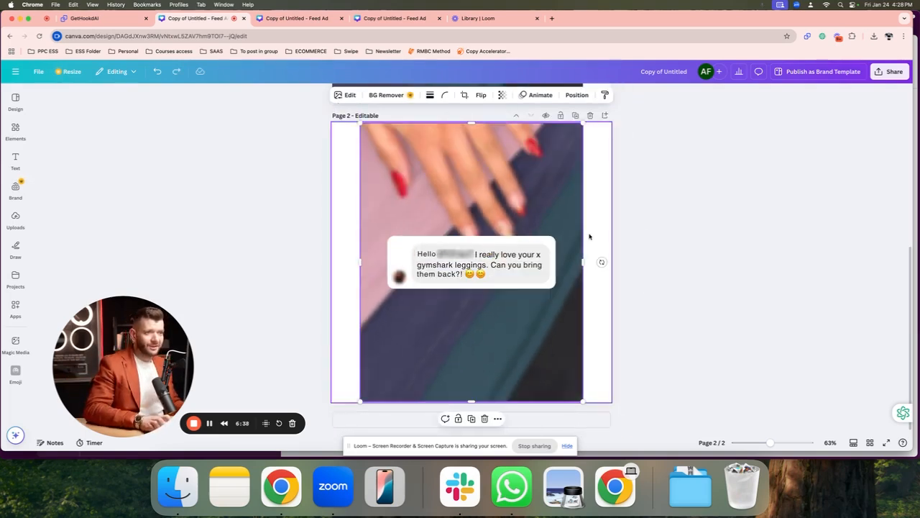
{"action": "key", "text": "super+z"}
{"action": "scroll", "coordinate": [657, 239], "scroll_direction": "up", "scroll_amount": 4}
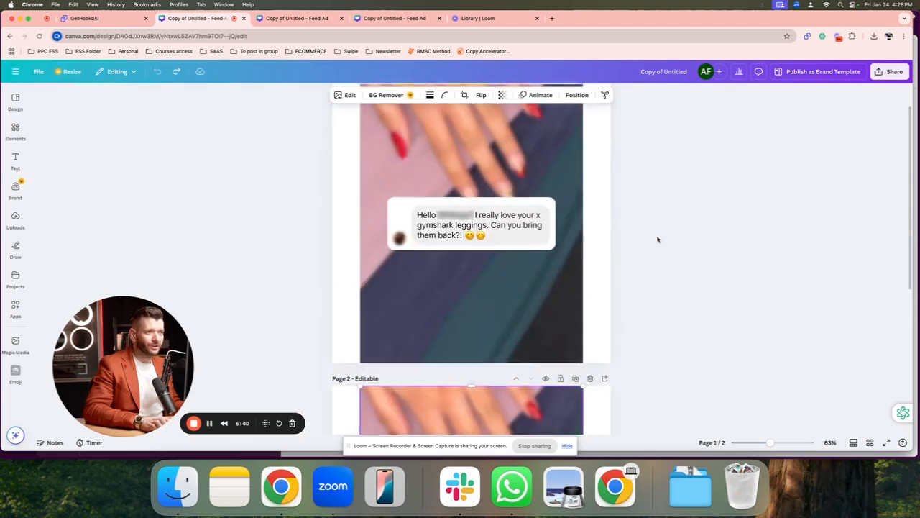
{"action": "scroll", "coordinate": [657, 241], "scroll_direction": "down", "scroll_amount": 3}
{"action": "scroll", "coordinate": [654, 245], "scroll_direction": "down", "scroll_amount": 3}
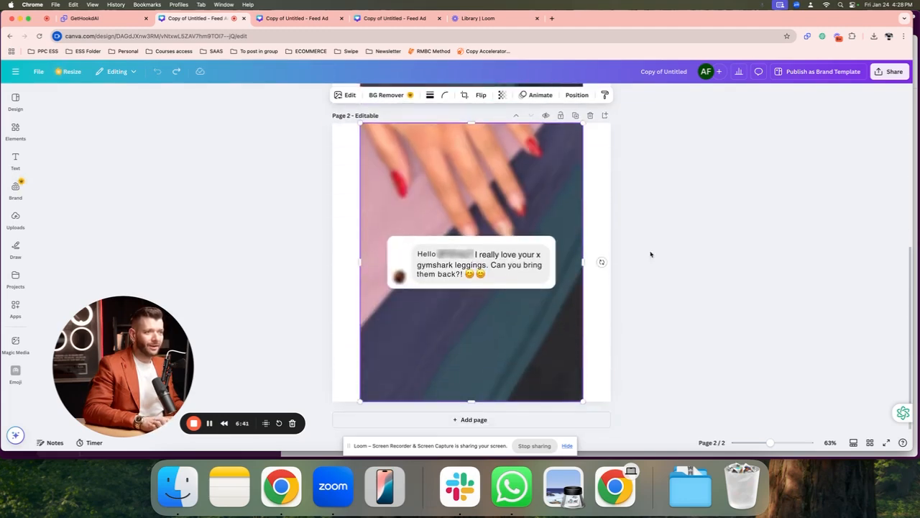
Step: Try to enlarge the background image on page 2 so it covers the white margins on both sides
{"action": "left_click", "coordinate": [584, 130]}
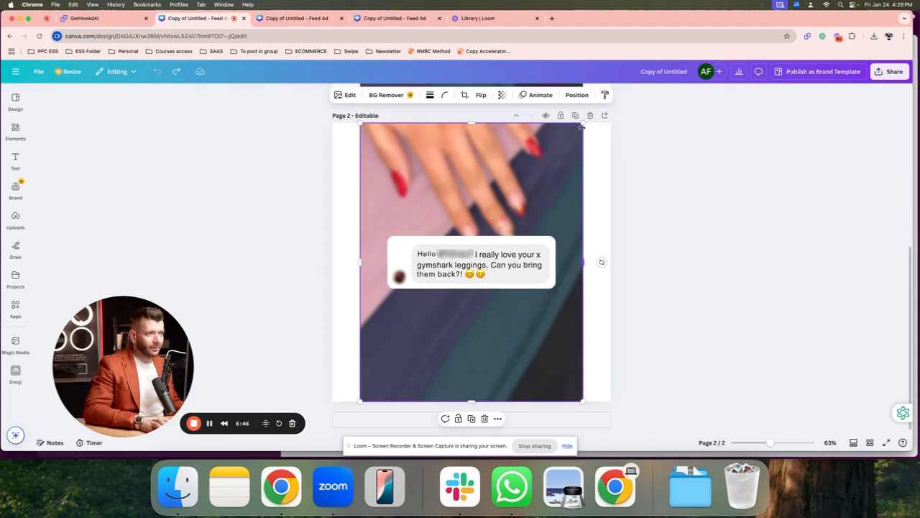
{"action": "left_click_drag", "start_coordinate": [582, 125], "coordinate": [594, 142]}
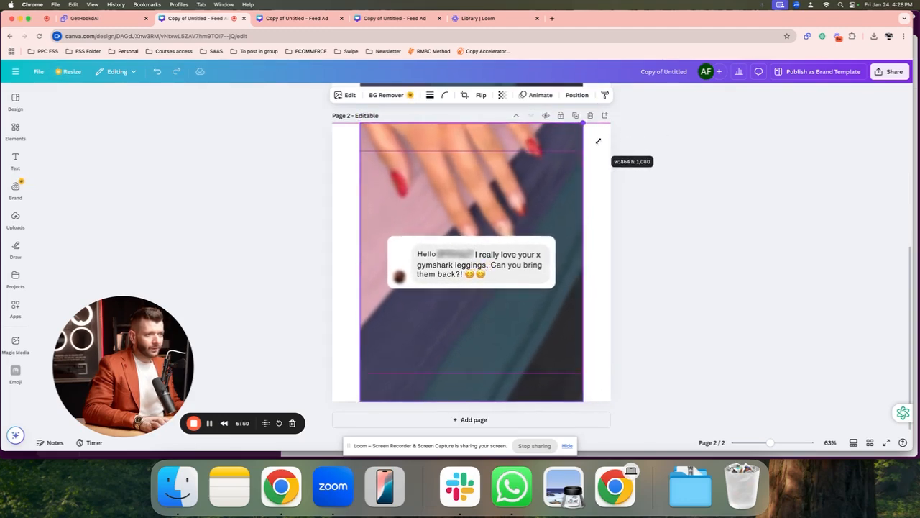
{"action": "left_click_drag", "start_coordinate": [598, 141], "coordinate": [598, 141]}
{"action": "left_click", "coordinate": [669, 168]}
{"action": "left_click", "coordinate": [469, 394]}
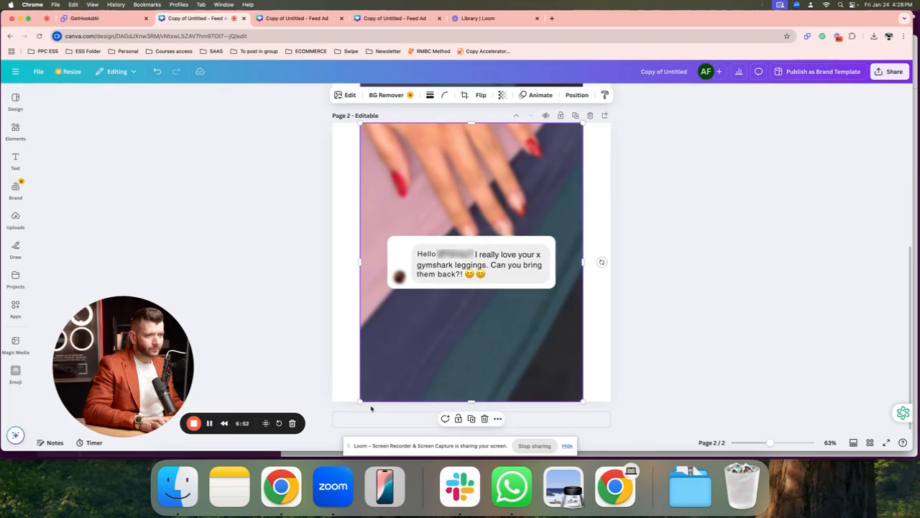
{"action": "left_click_drag", "start_coordinate": [359, 401], "coordinate": [332, 434]}
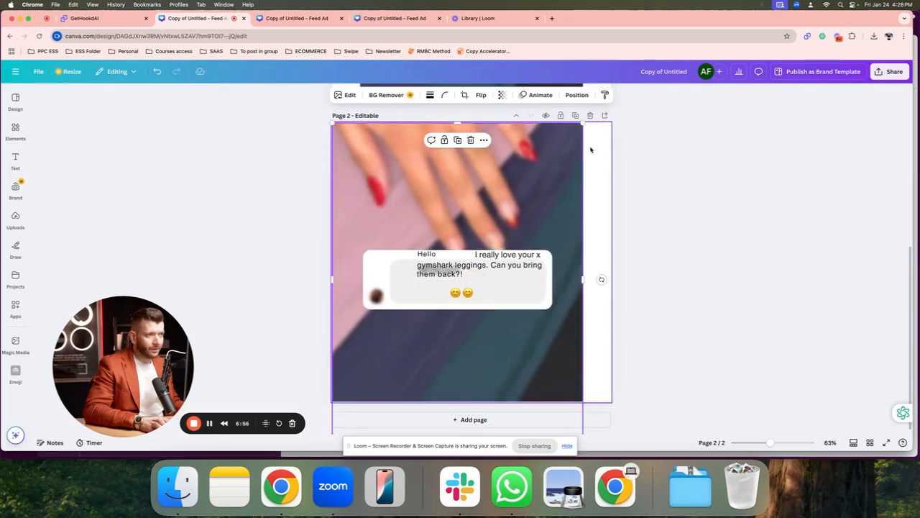
{"action": "left_click_drag", "start_coordinate": [582, 123], "coordinate": [639, 123]}
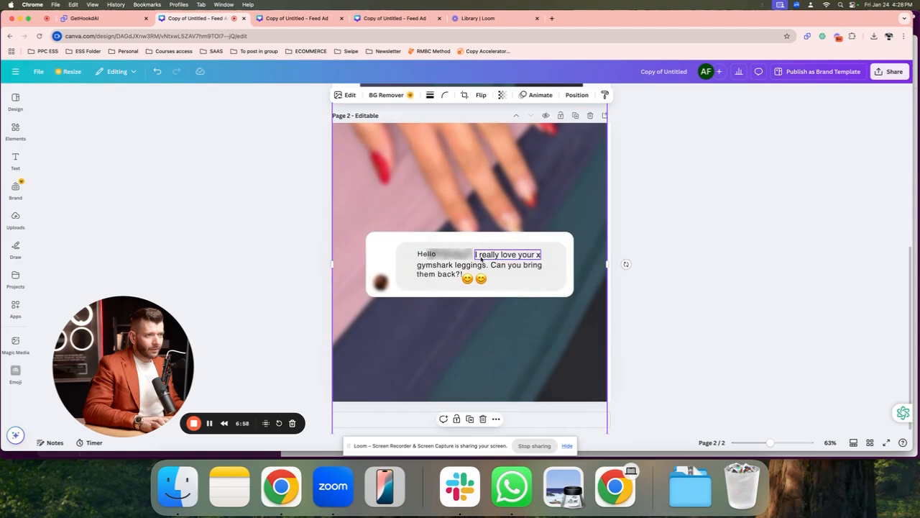
Step: Shift the enlarged background image on page 2 sideways to realign its message bubble with the separate text
{"action": "left_click_drag", "start_coordinate": [405, 261], "coordinate": [447, 257]}
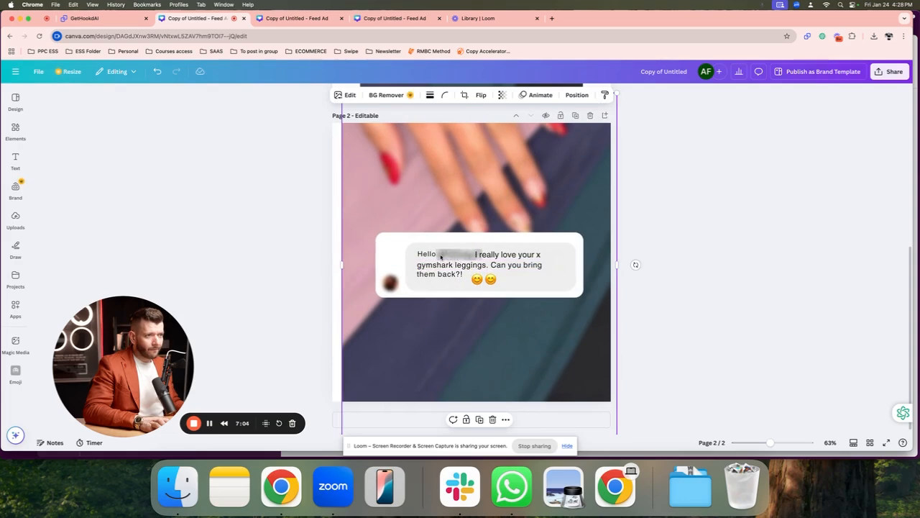
{"action": "mouse_move", "coordinate": [550, 253]}
{"action": "left_mouse_down"}
{"action": "mouse_move", "coordinate": [571, 247]}
{"action": "mouse_move", "coordinate": [564, 243]}
{"action": "left_mouse_up"}
{"action": "left_click_drag", "start_coordinate": [414, 251], "coordinate": [406, 247]}
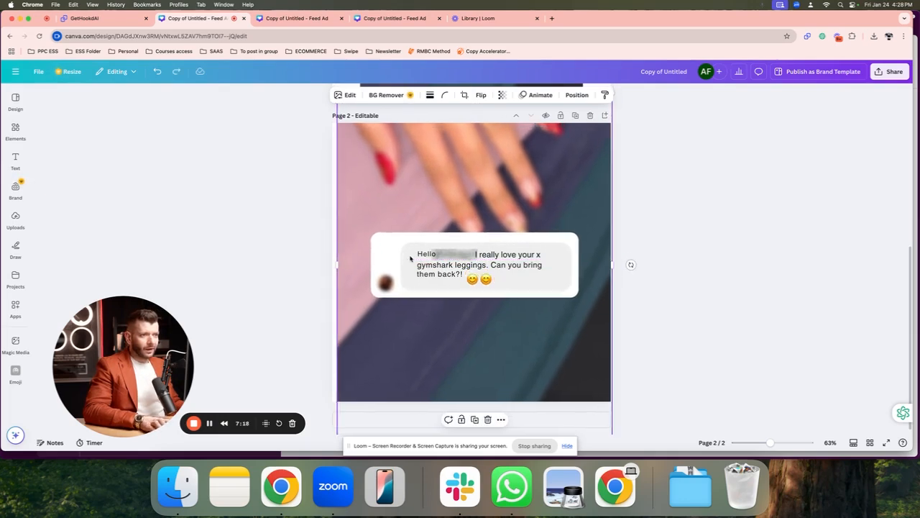
Step: Undo the resizing and repositioning of the page 2 background image, and deselect it
{"action": "key", "text": "super+z"}
{"action": "key", "text": "super+z"}
{"action": "key", "text": "super+z"}
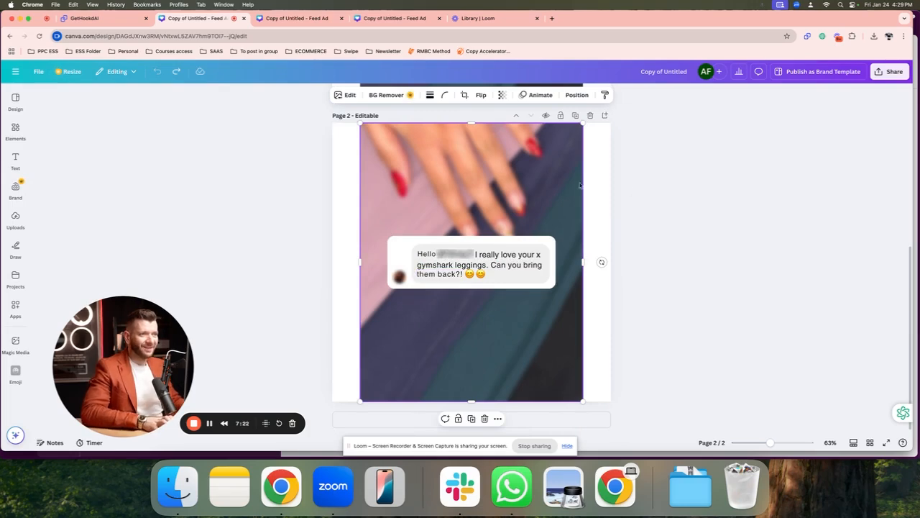
{"action": "left_click", "coordinate": [627, 192]}
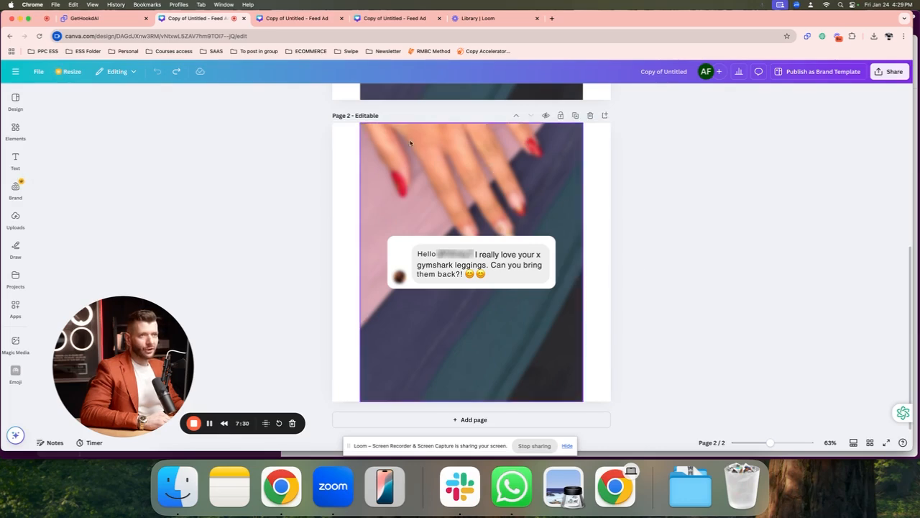
Step: Switch to the GetHookd static ad templates and browse the gallery for further designs that can be edited on Canva
{"action": "left_click", "coordinate": [90, 18]}
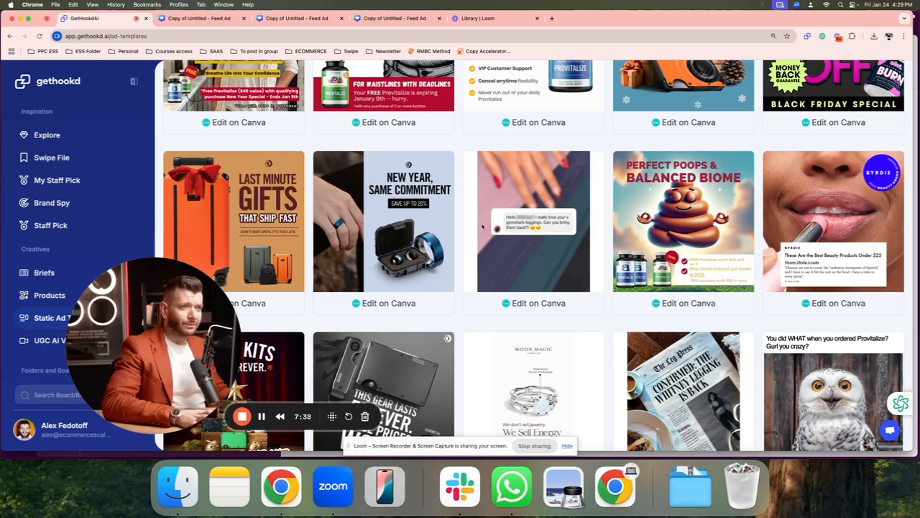
{"action": "scroll", "coordinate": [466, 229], "scroll_direction": "down", "scroll_amount": 1}
{"action": "scroll", "coordinate": [465, 228], "scroll_direction": "down", "scroll_amount": 20}
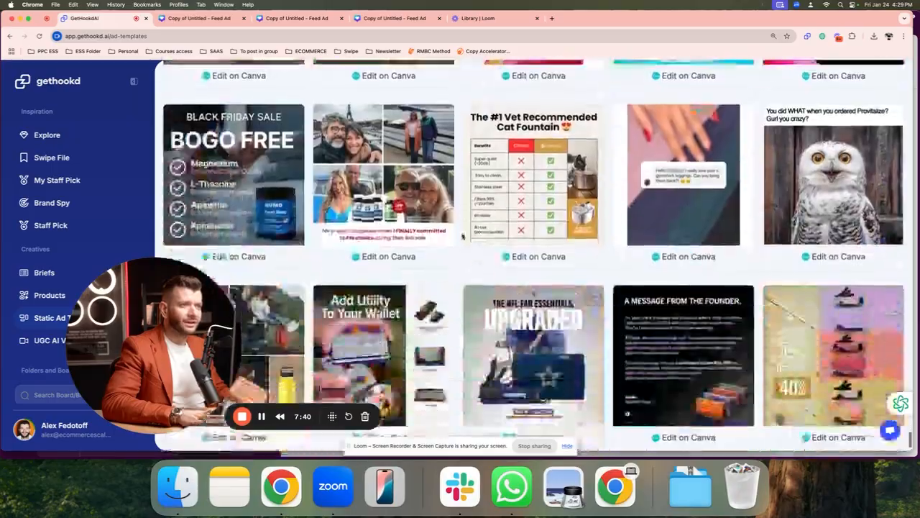
{"action": "scroll", "coordinate": [463, 227], "scroll_direction": "down", "scroll_amount": 20}
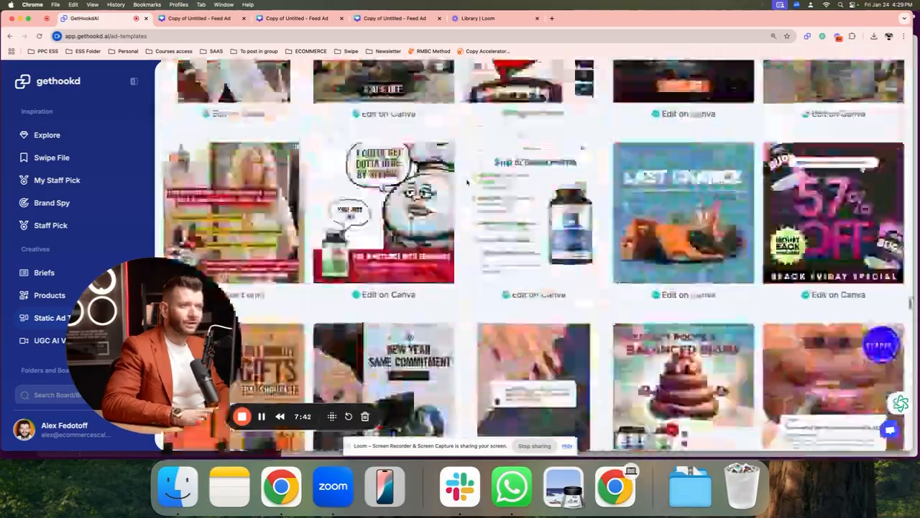
{"action": "scroll", "coordinate": [467, 183], "scroll_direction": "down", "scroll_amount": 20}
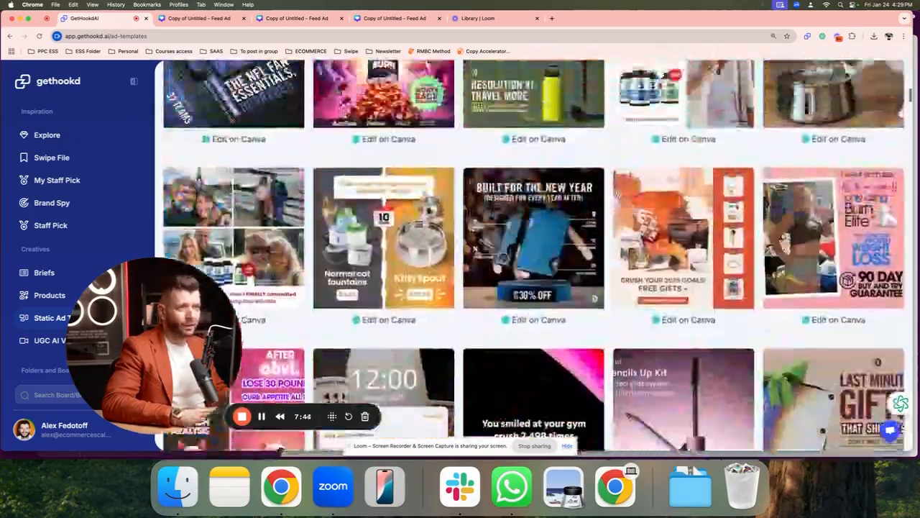
{"action": "scroll", "coordinate": [471, 181], "scroll_direction": "up", "scroll_amount": 1}
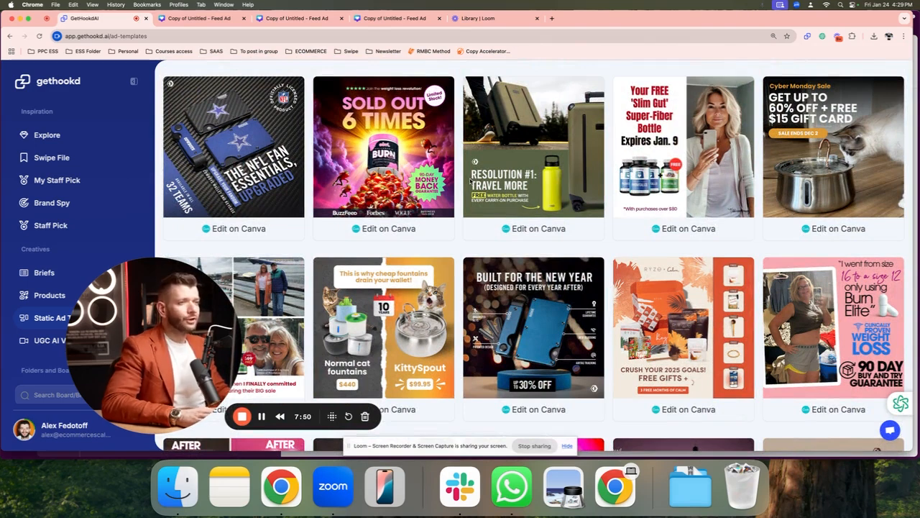
{"action": "scroll", "coordinate": [461, 176], "scroll_direction": "up", "scroll_amount": 20}
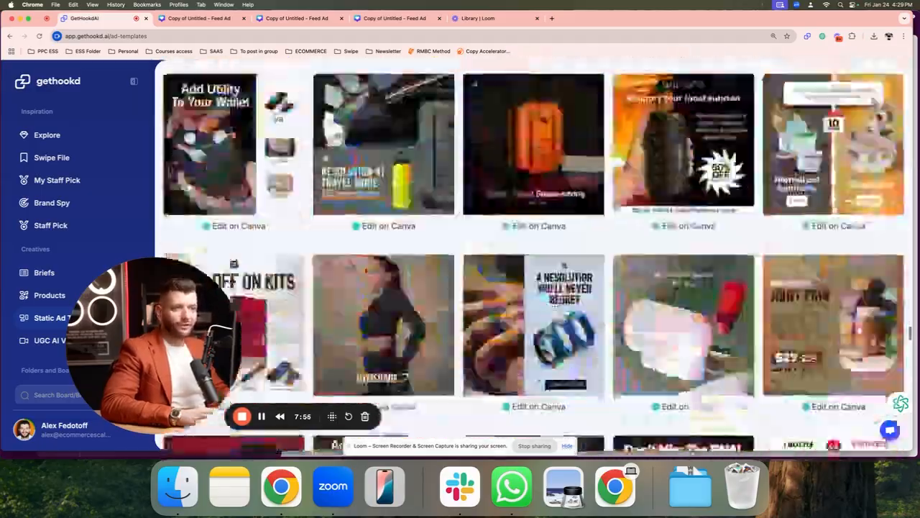
{"action": "scroll", "coordinate": [436, 329], "scroll_direction": "down", "scroll_amount": 1}
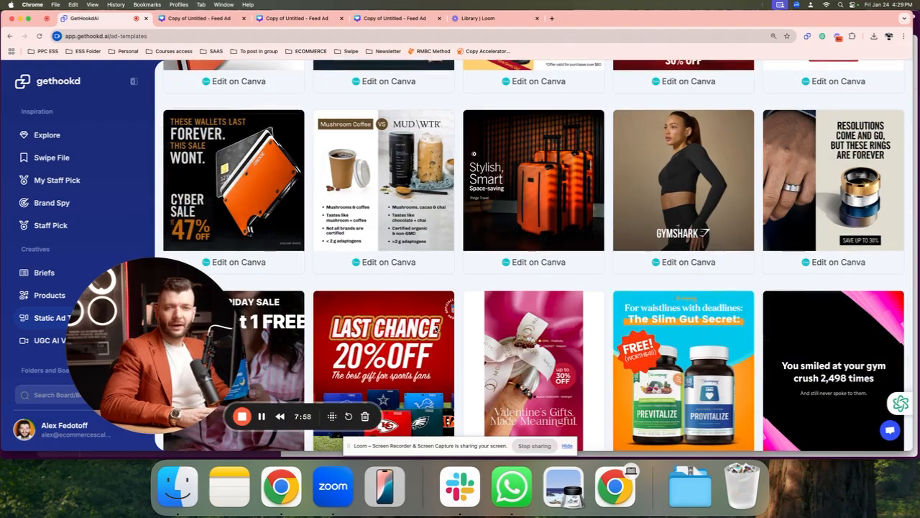
{"action": "scroll", "coordinate": [442, 284], "scroll_direction": "down", "scroll_amount": 15}
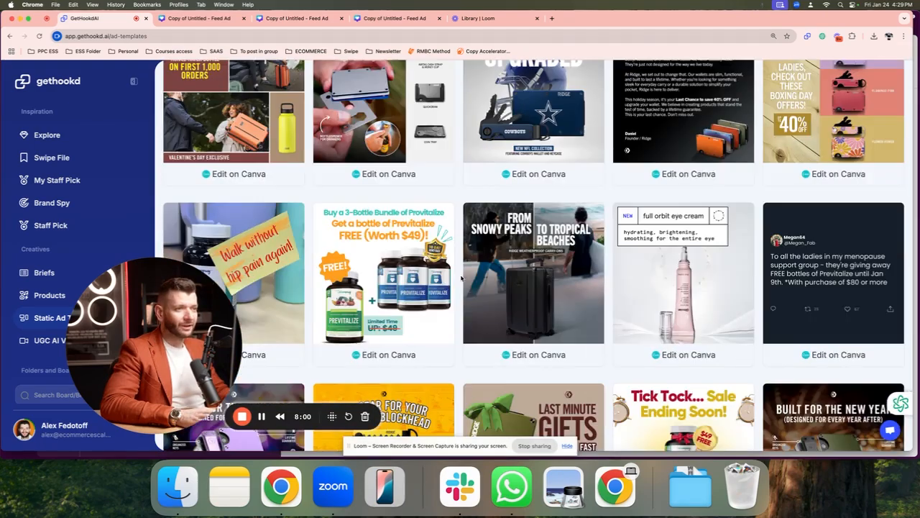
{"action": "scroll", "coordinate": [459, 283], "scroll_direction": "down", "scroll_amount": 10}
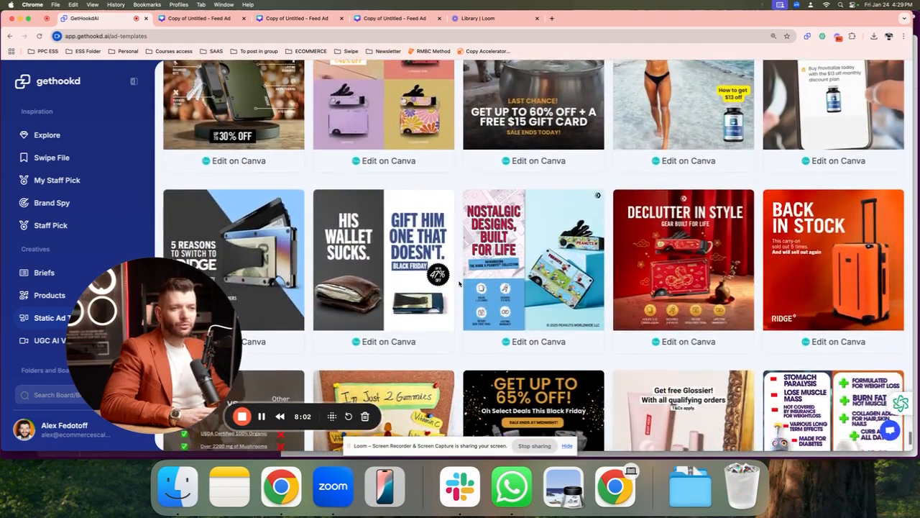
{"action": "scroll", "coordinate": [459, 283], "scroll_direction": "down", "scroll_amount": 10}
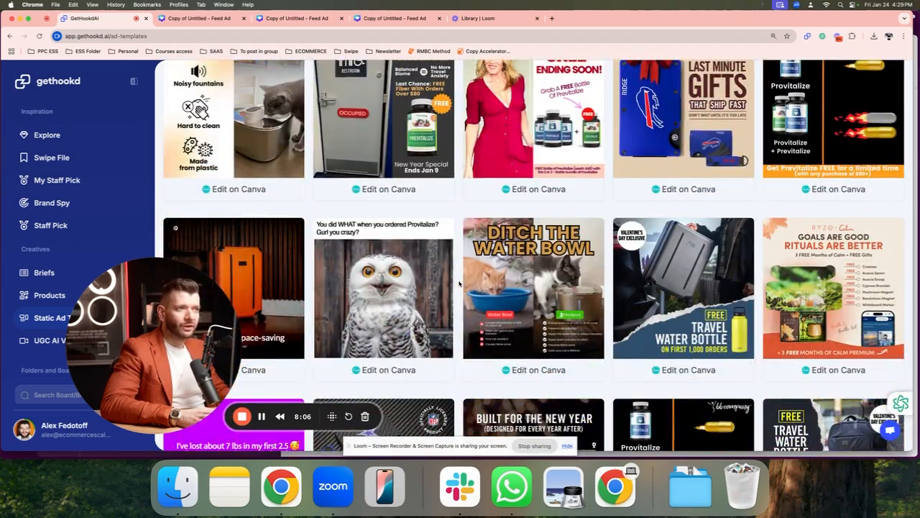
{"action": "scroll", "coordinate": [459, 283], "scroll_direction": "down", "scroll_amount": 10}
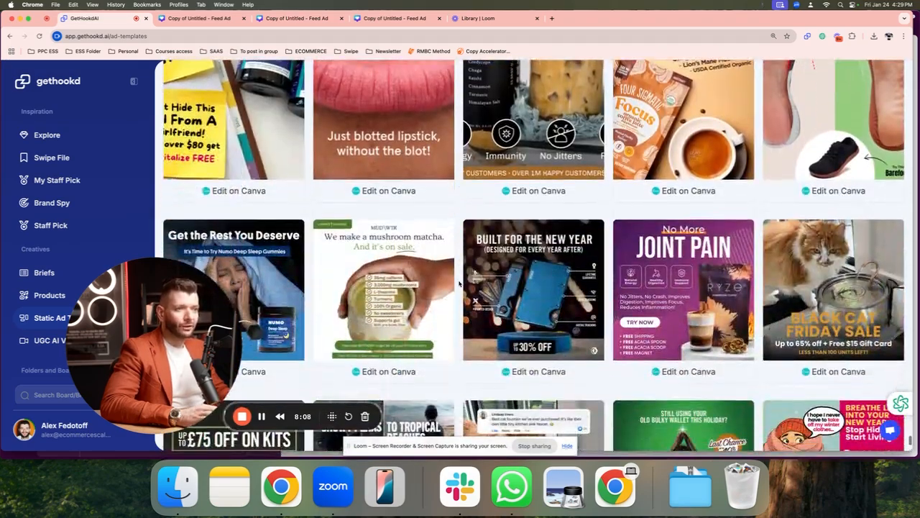
{"action": "scroll", "coordinate": [459, 283], "scroll_direction": "down", "scroll_amount": 3}
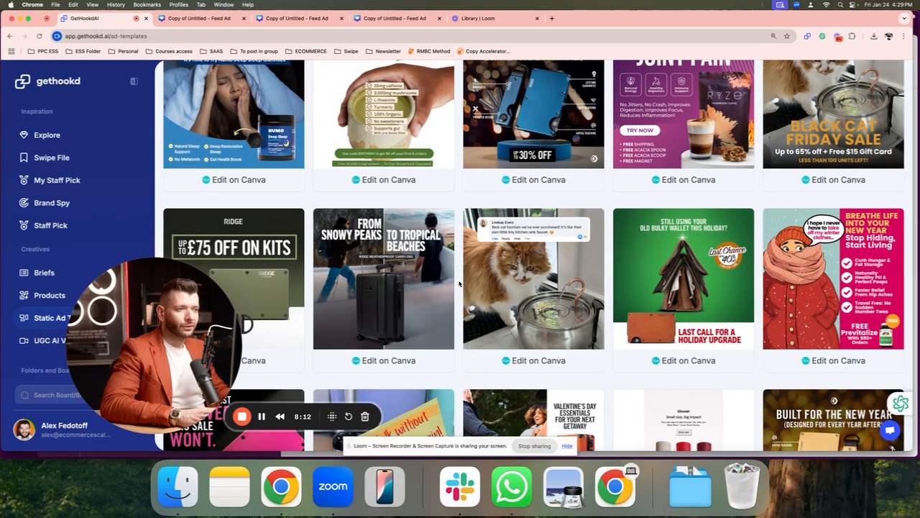
{"action": "scroll", "coordinate": [463, 276], "scroll_direction": "down", "scroll_amount": 1}
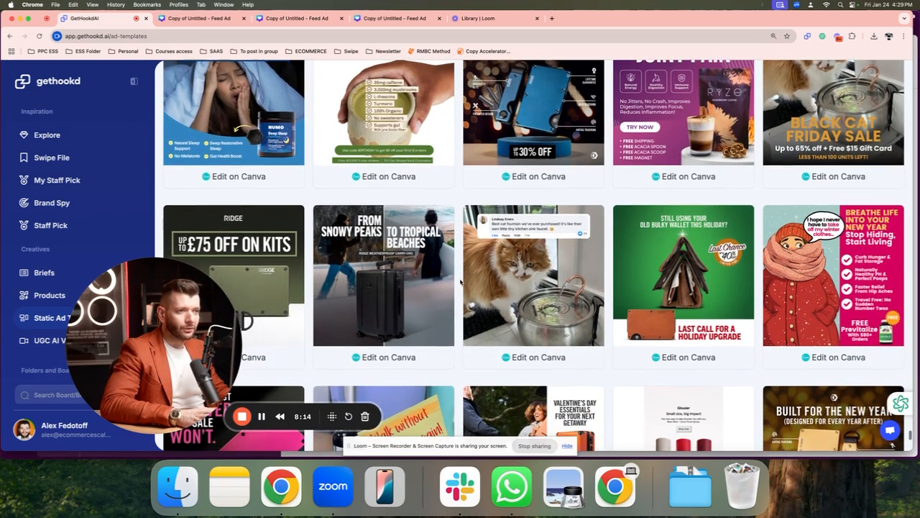